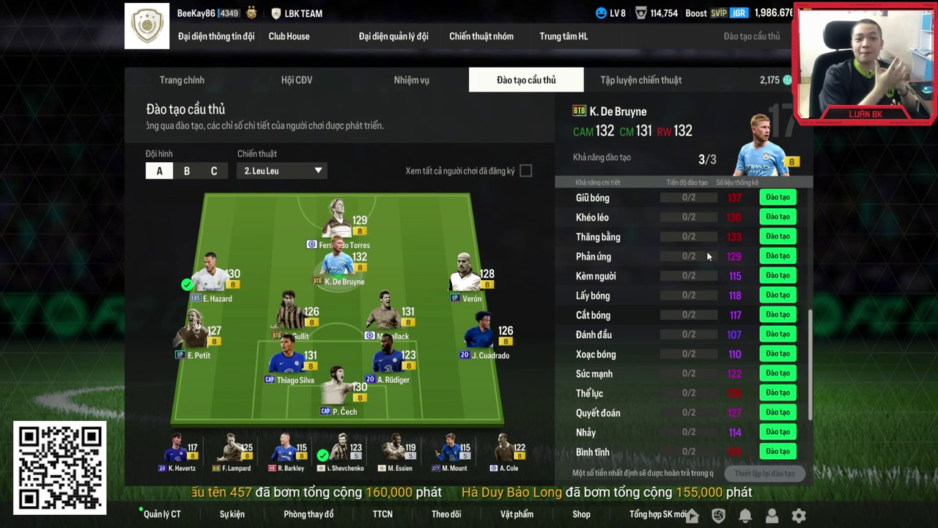
# - Review K. De Bruyne's trainable attributes and select Fernando Torres in the player training lineup
pyautogui.scroll(5, 660, 267)
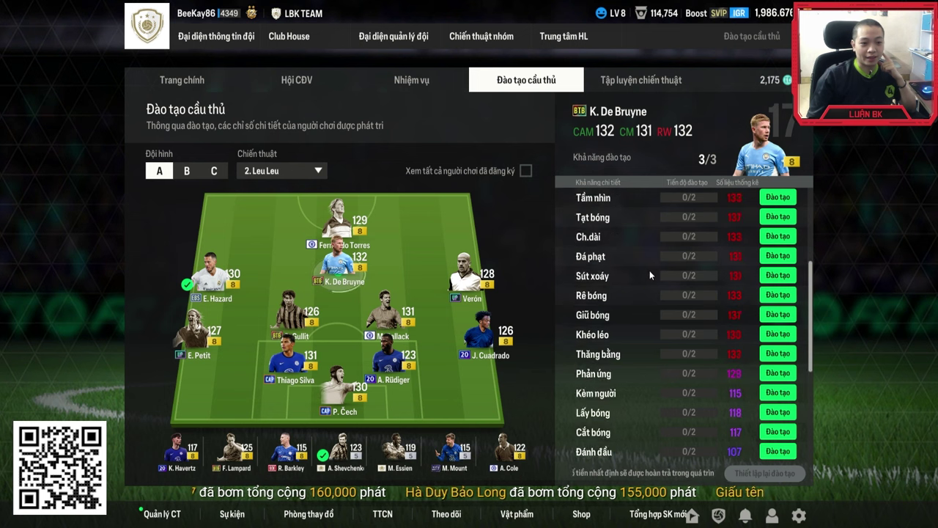
pyautogui.scroll(1, 644, 273)
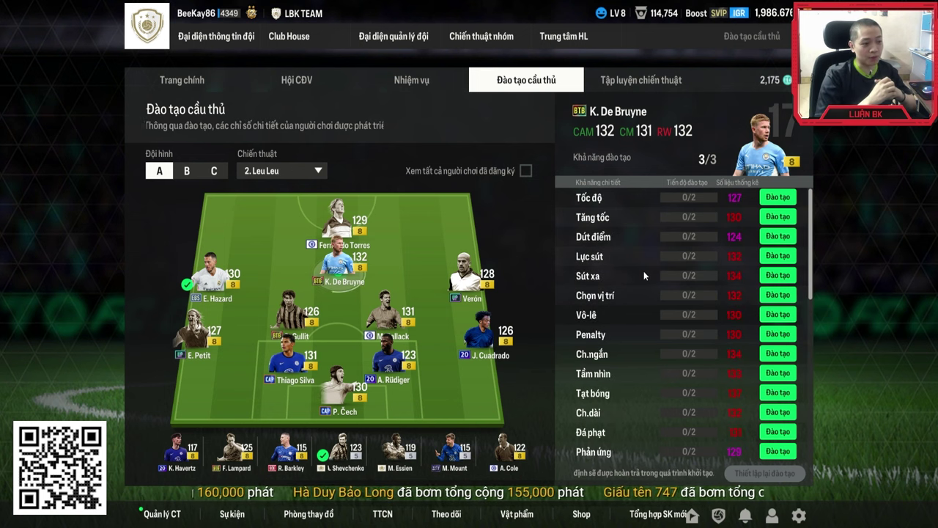
pyautogui.click(339, 218)
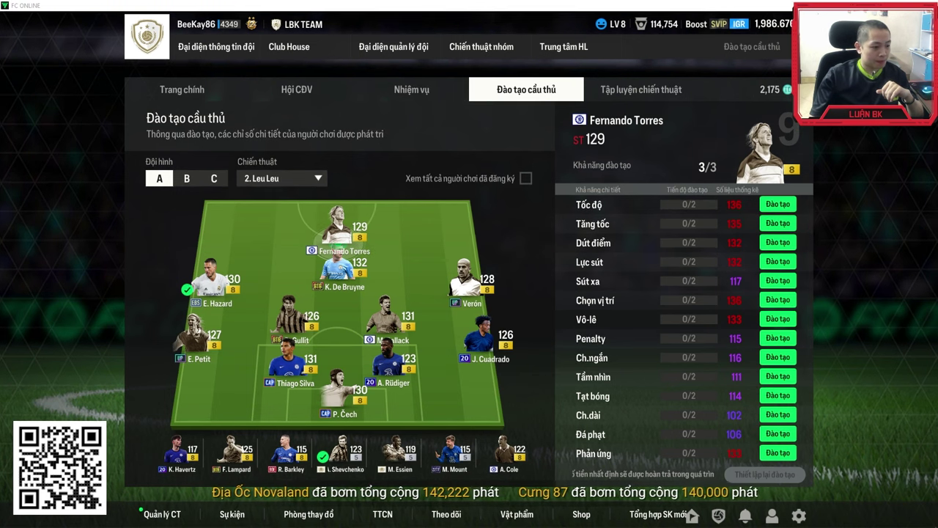
# - Switch to the Đào tạo cầu thủ.xlsx workbook in Excel and look through the attribute ratio tables for every position
pyautogui.click(328, 521)
pyautogui.scroll(10, 523, 240)
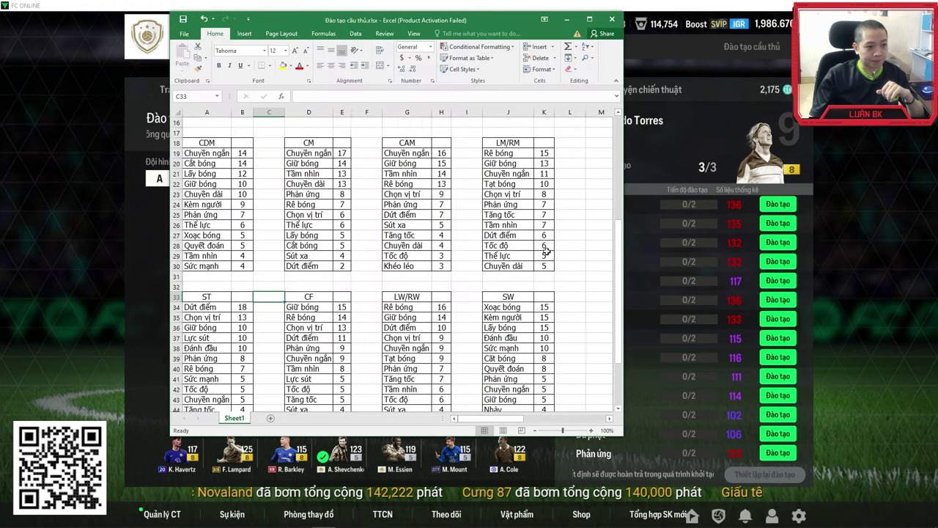
pyautogui.moveTo(508, 22); pyautogui.dragTo(401, 15)
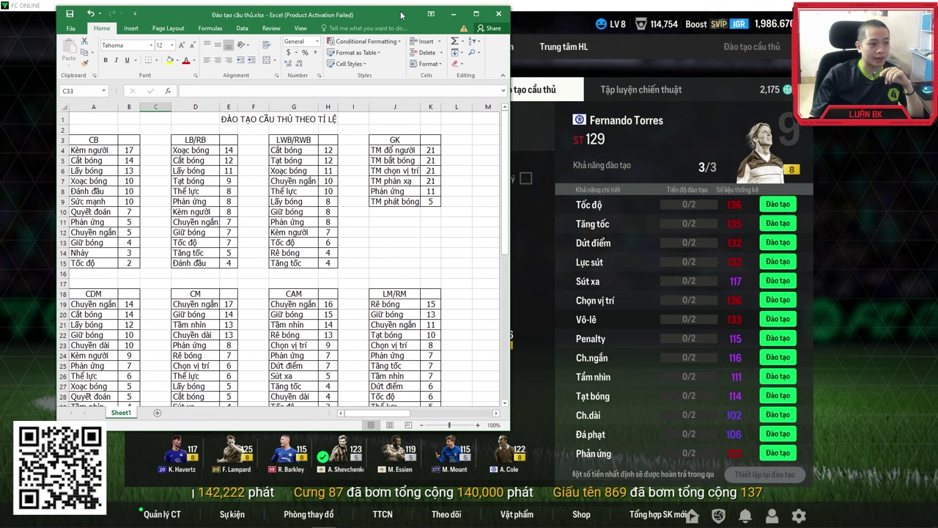
pyautogui.scroll(-3, 177, 190)
pyautogui.scroll(3, 177, 190)
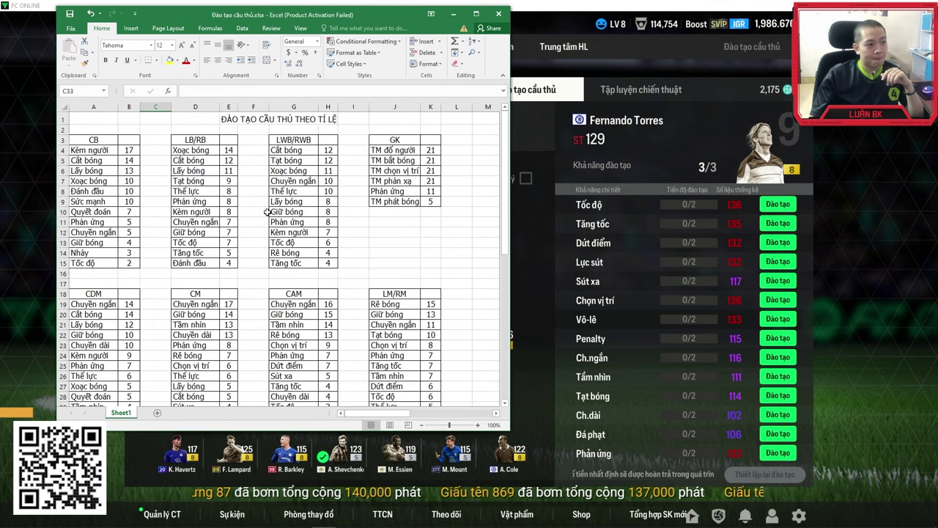
pyautogui.scroll(-3, 397, 195)
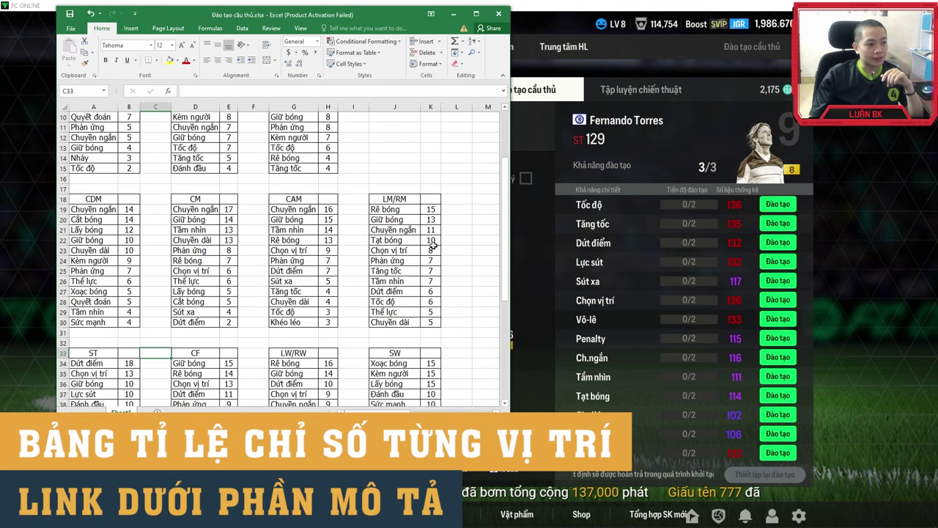
pyautogui.scroll(-4, 433, 247)
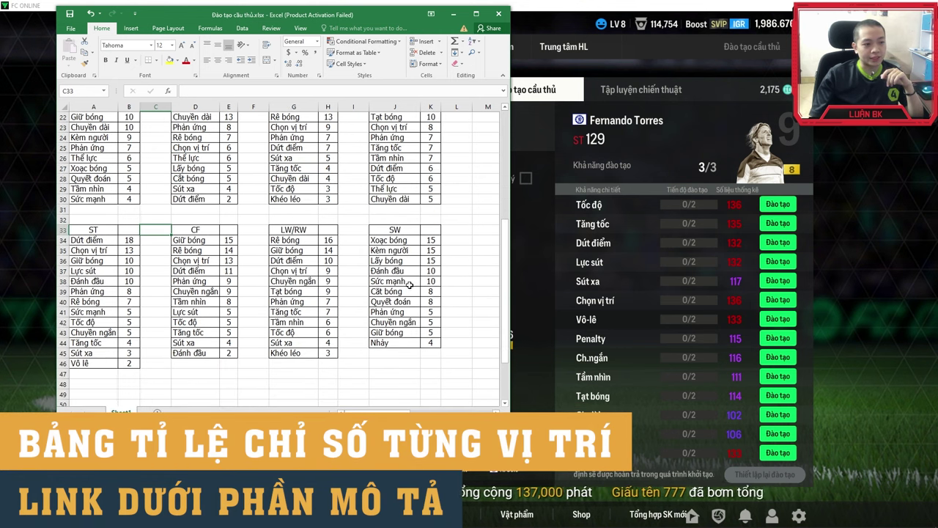
# - Examine the attribute weights in the ST table, from Dứt điểm down to Rê bóng
pyautogui.click(146, 244)
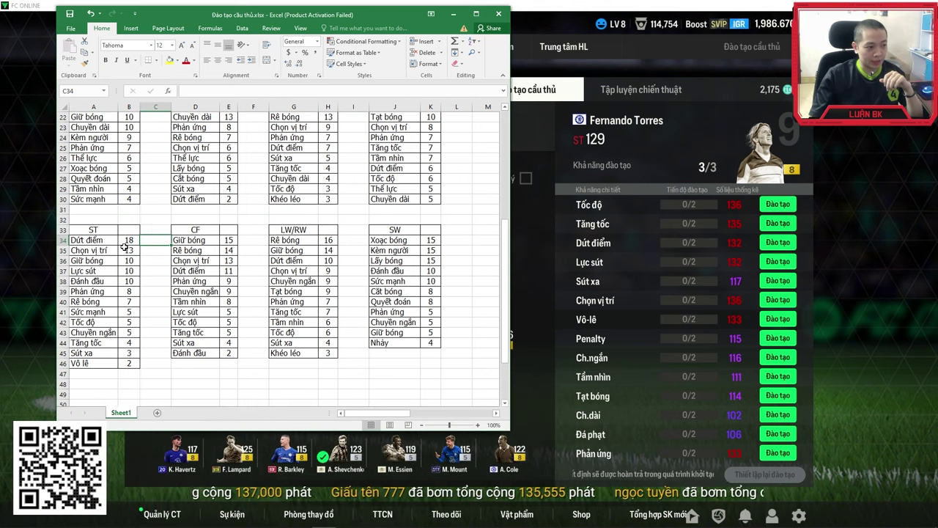
pyautogui.click(130, 240)
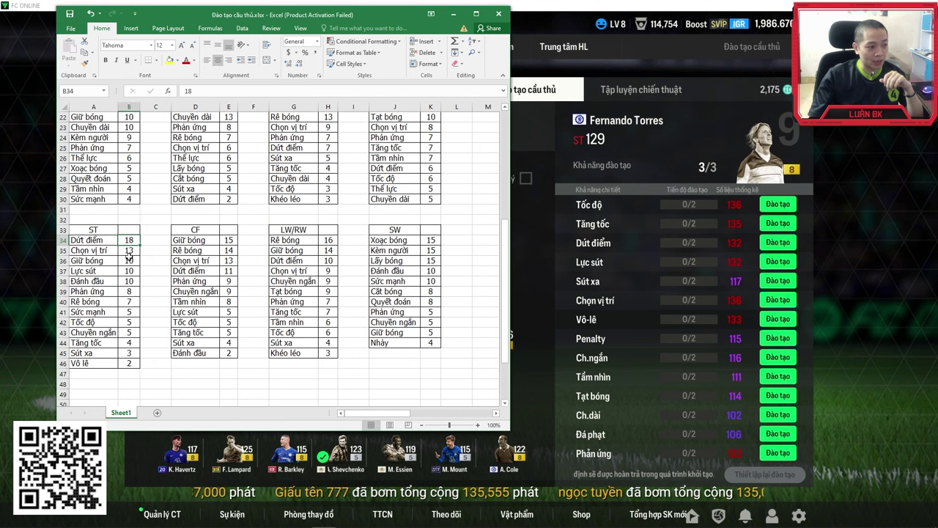
pyautogui.click(132, 283)
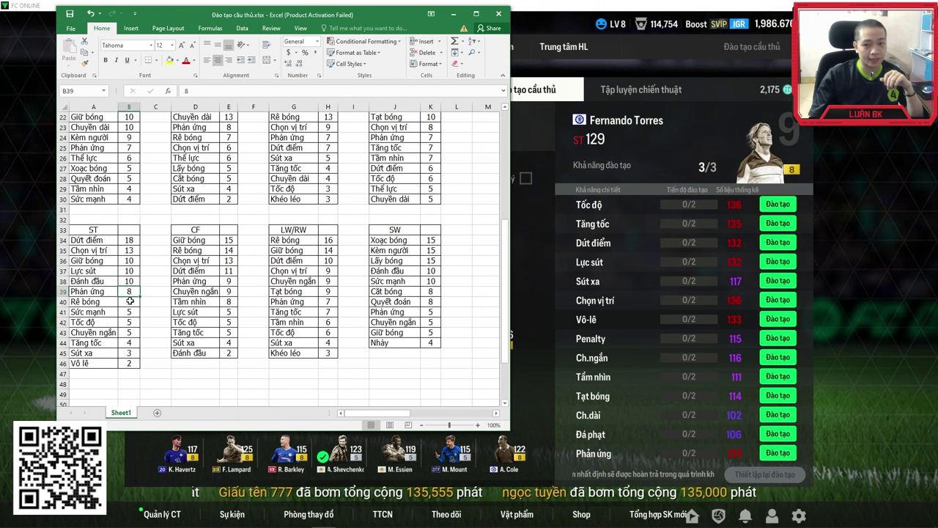
pyautogui.click(129, 301)
pyautogui.click(152, 243)
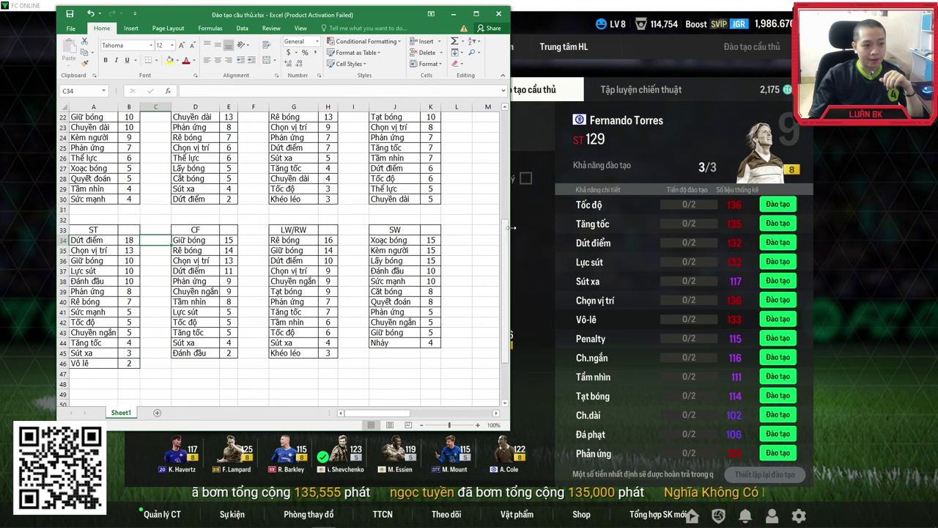
# - Return to FC Online, go to the Đội hình squad page and show Fernando Torres's ST position attributes in his player information
pyautogui.click(511, 254)
pyautogui.moveTo(481, 46)
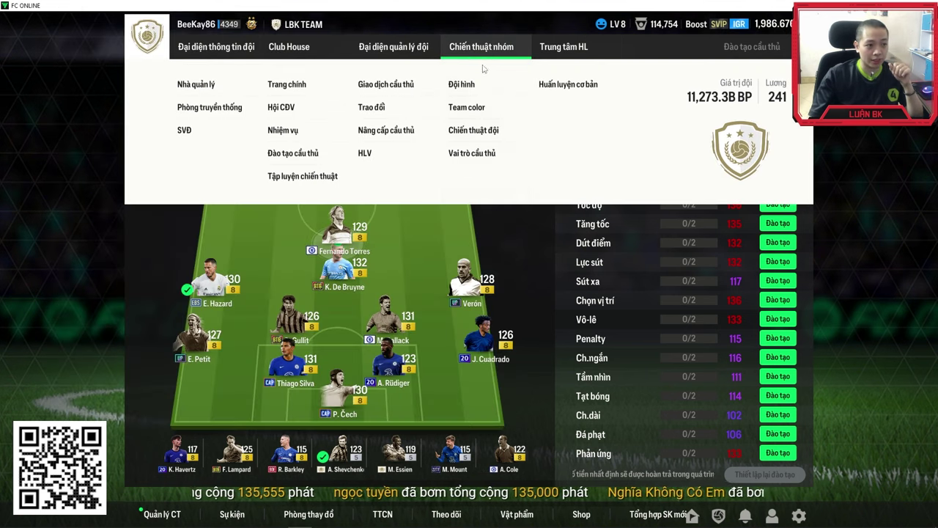
pyautogui.click(461, 85)
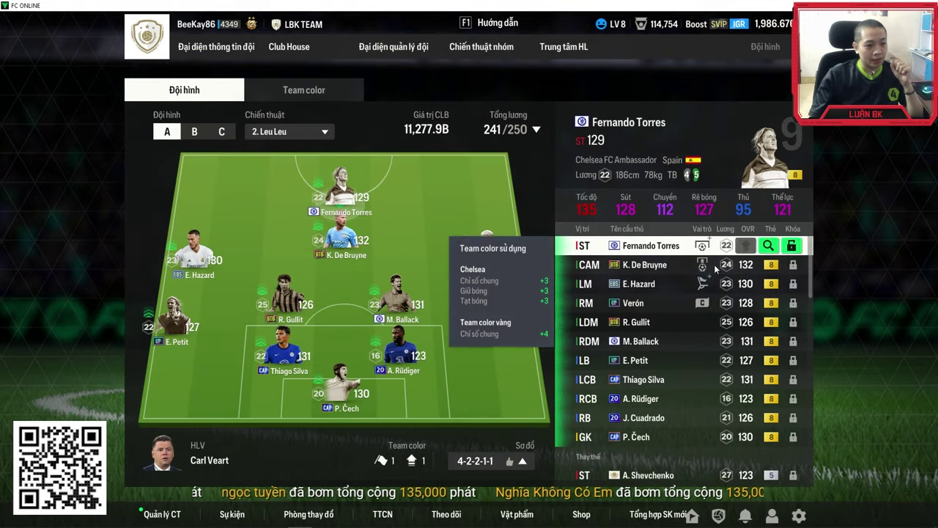
pyautogui.click(767, 245)
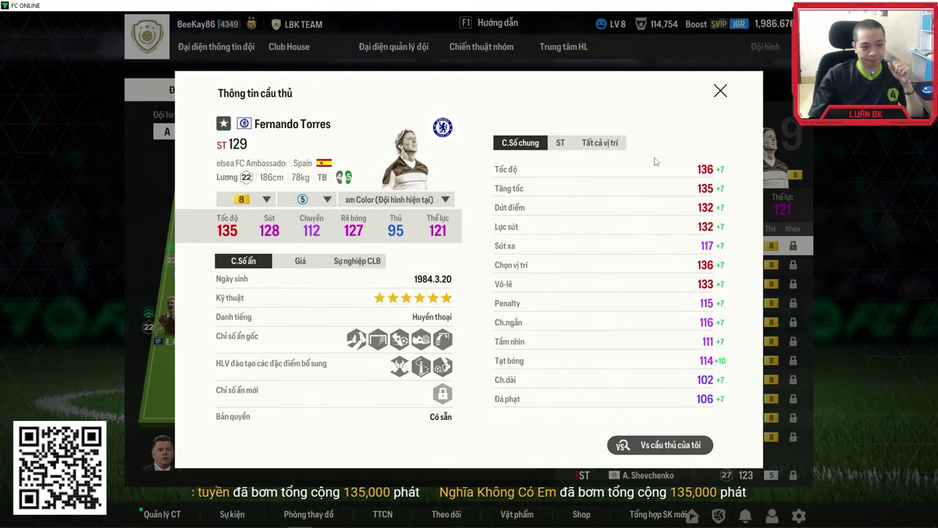
pyautogui.click(720, 90)
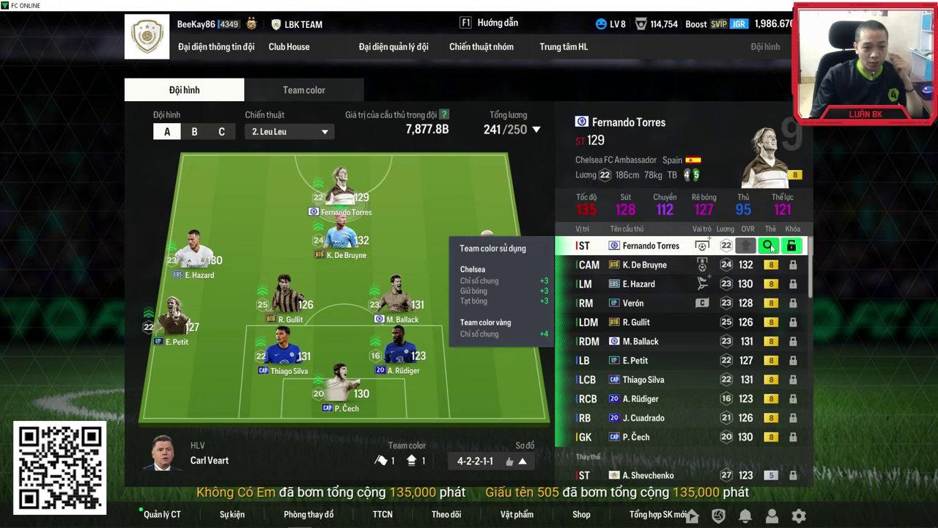
pyautogui.click(767, 246)
pyautogui.click(561, 143)
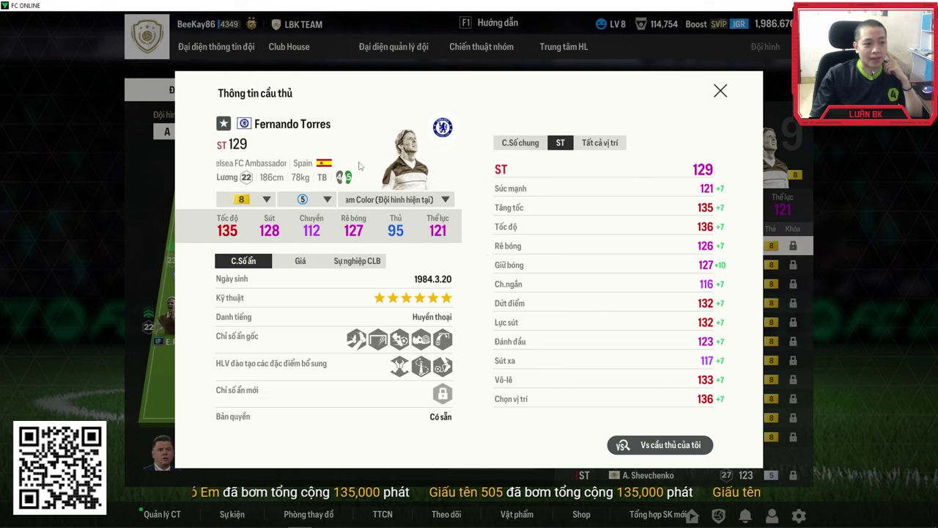
# - Switch to the Excel workbook, check the ST table and place the window beside Fernando Torres's ST attribute list
pyautogui.hotkey('alt', 'Tab')
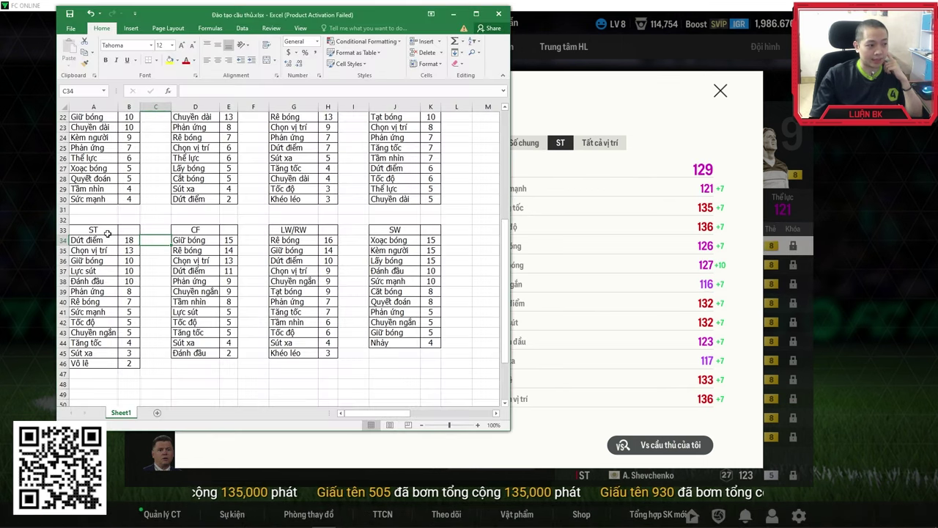
pyautogui.moveTo(88, 232); pyautogui.dragTo(130, 359)
pyautogui.click(129, 253)
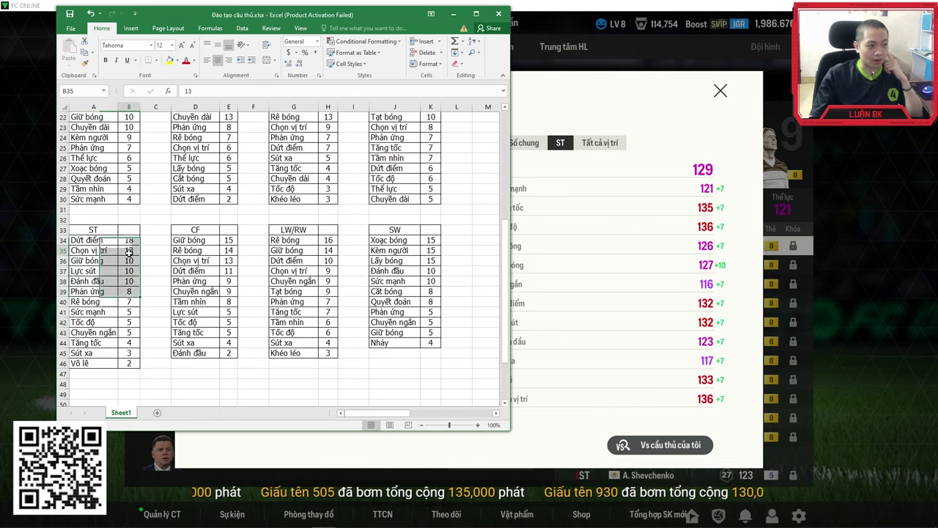
pyautogui.click(154, 241)
pyautogui.moveTo(373, 17); pyautogui.dragTo(347, 27)
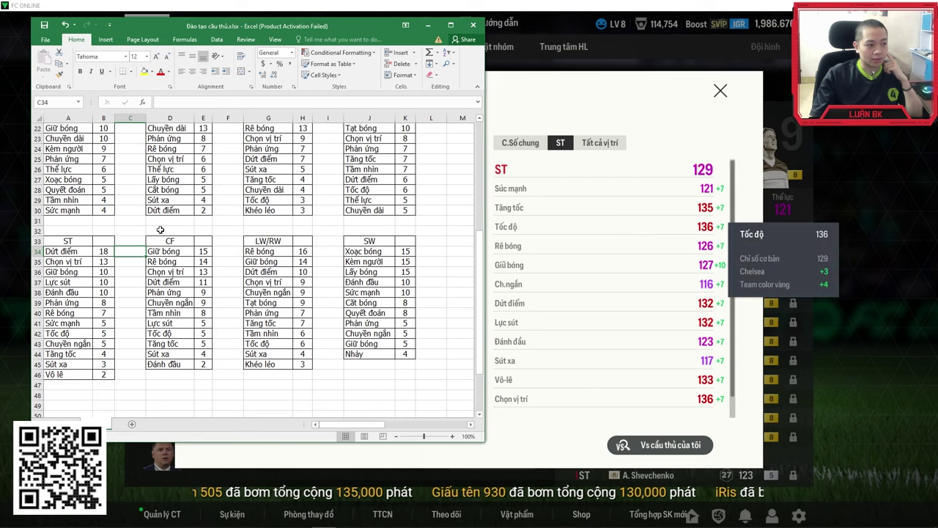
# - Compare Fernando Torres's ST attributes in the game with the weights in the workbook's ST table
pyautogui.click(597, 263)
pyautogui.scroll(-1, 598, 264)
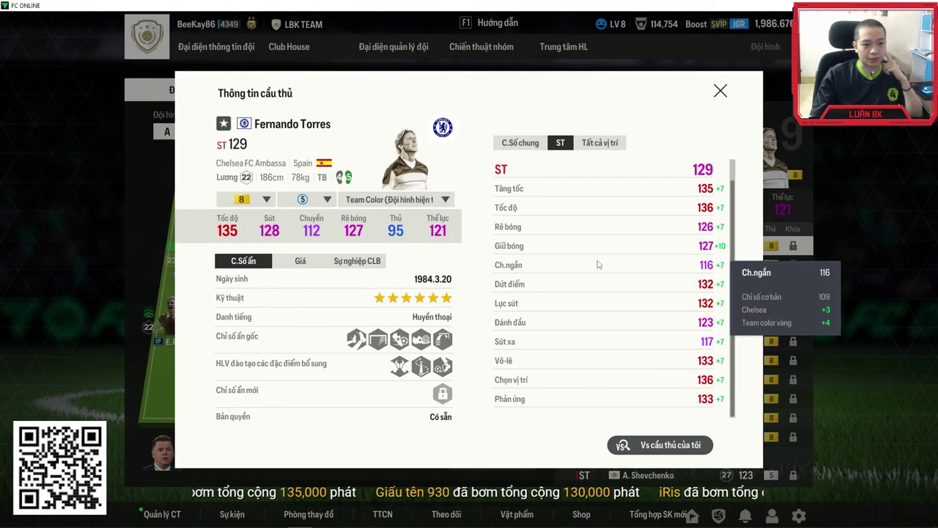
pyautogui.scroll(1, 596, 231)
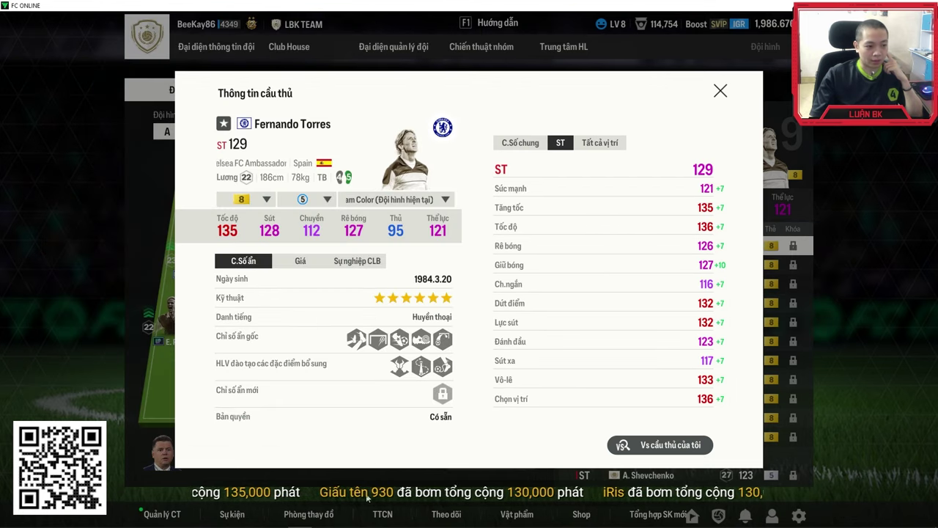
pyautogui.hotkey('alt', 'Tab')
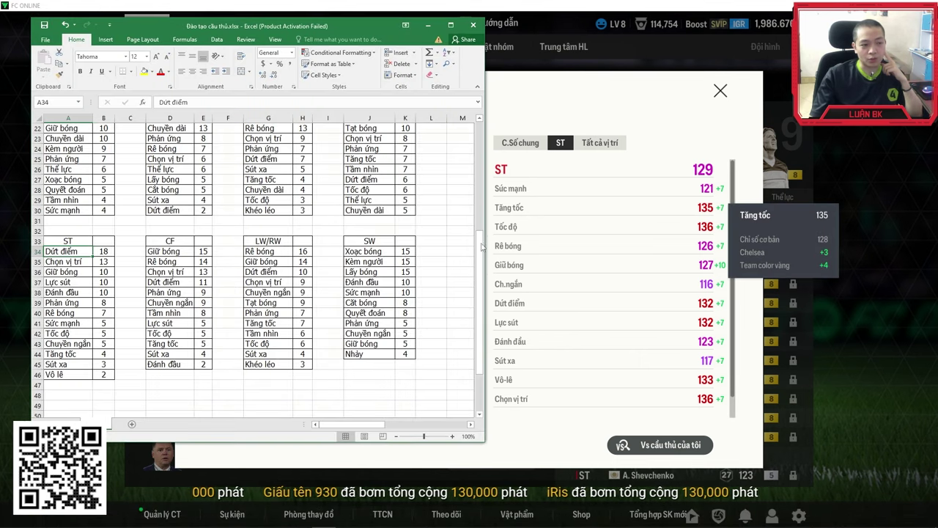
pyautogui.scroll(-1, 79, 261)
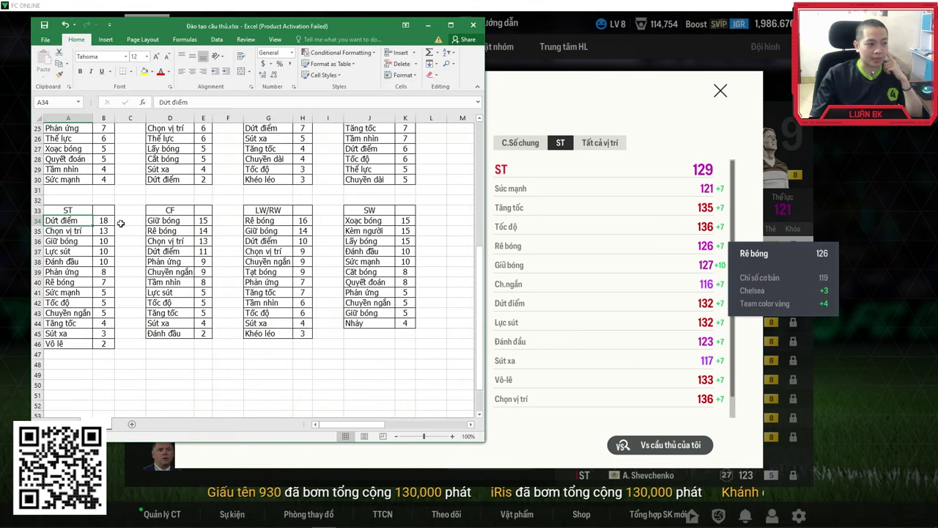
pyautogui.click(120, 222)
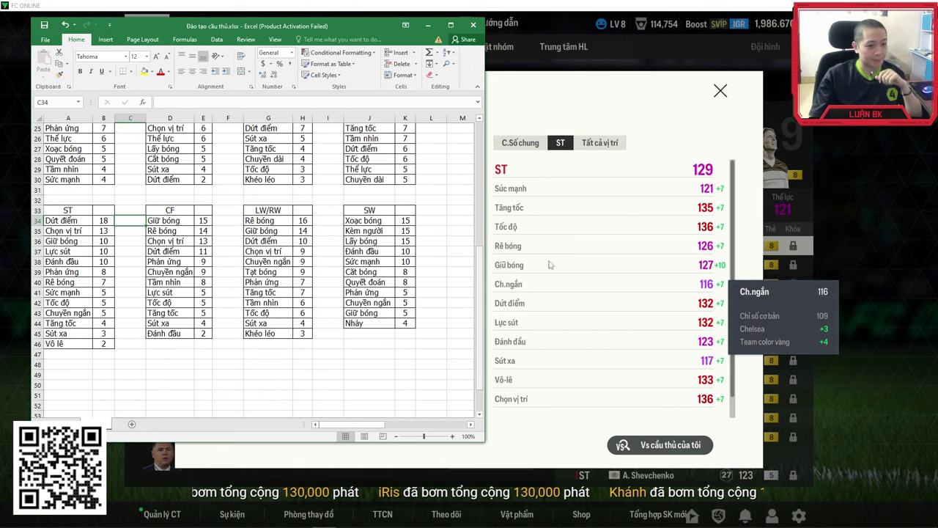
pyautogui.scroll(4, 386, 262)
pyautogui.scroll(-3, 366, 308)
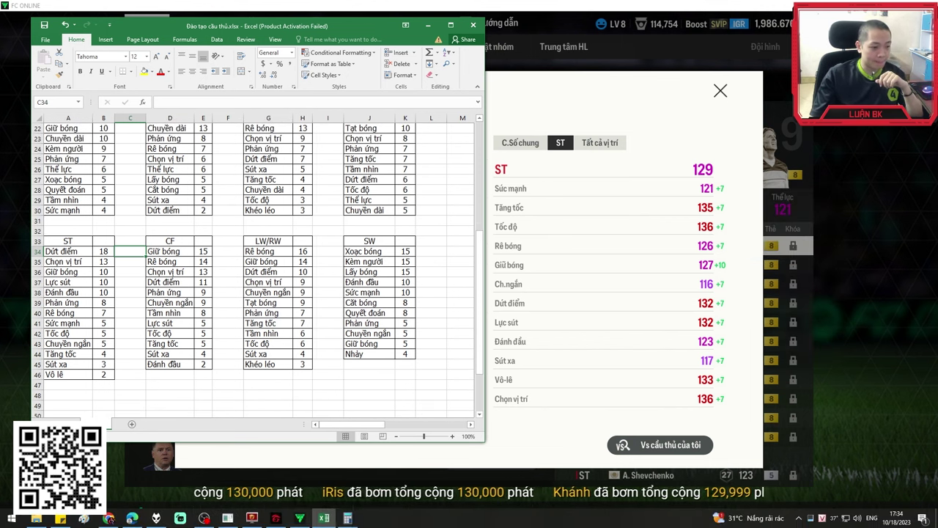
# - Open Calculator, place it beside the player attributes and select cell C34 next to the Dứt điểm weight in Excel
pyautogui.click(250, 521)
pyautogui.moveTo(777, 78)
pyautogui.mouseDown()
pyautogui.moveTo(700, 88)
pyautogui.moveTo(805, 77)
pyautogui.moveTo(786, 72)
pyautogui.mouseUp()
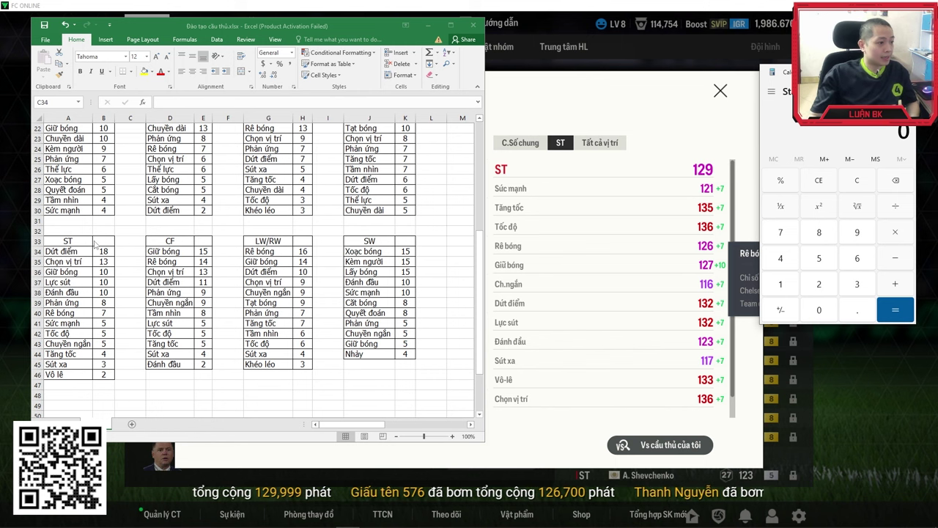
pyautogui.click(119, 253)
pyautogui.scroll(-1, 122, 253)
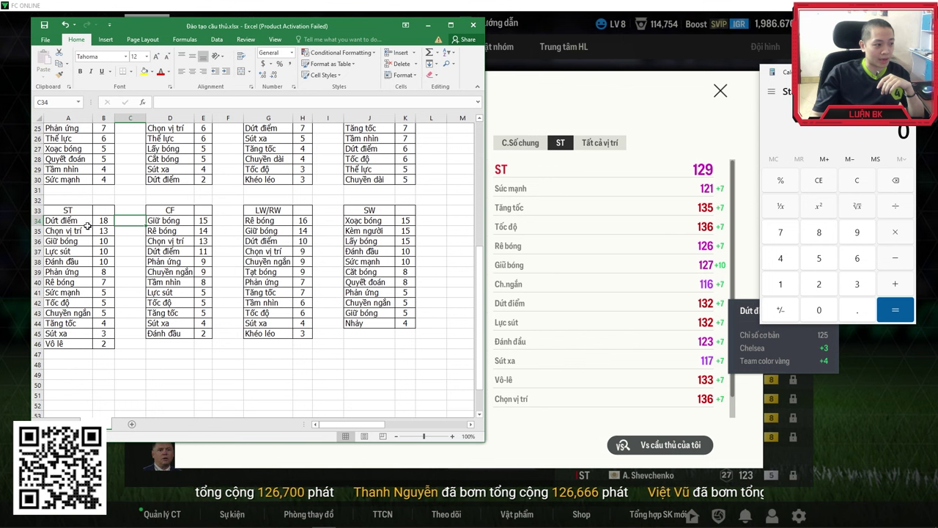
# - Calculate 132 × 18 for Dứt điểm in Calculator and enter 2376 in cell C34 of the workbook
pyautogui.click(784, 286)
pyautogui.click(848, 285)
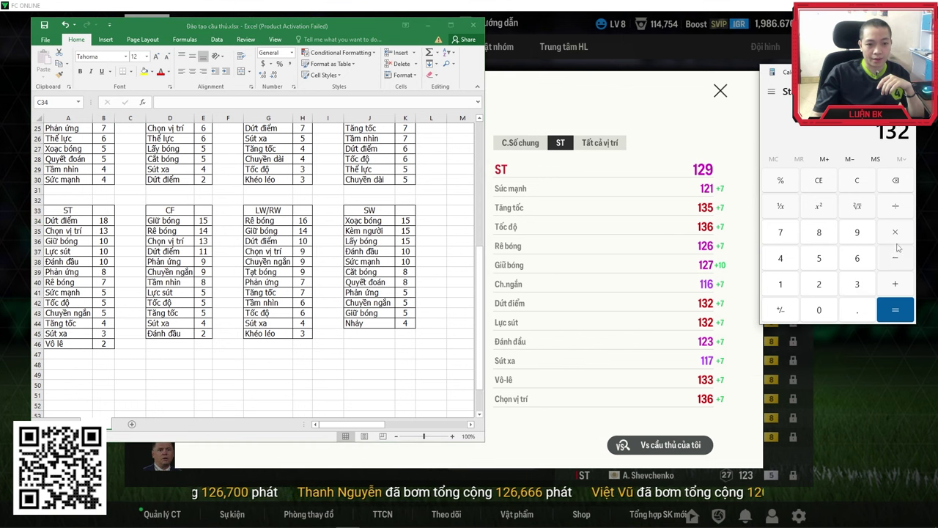
pyautogui.click(820, 241)
pyautogui.click(895, 309)
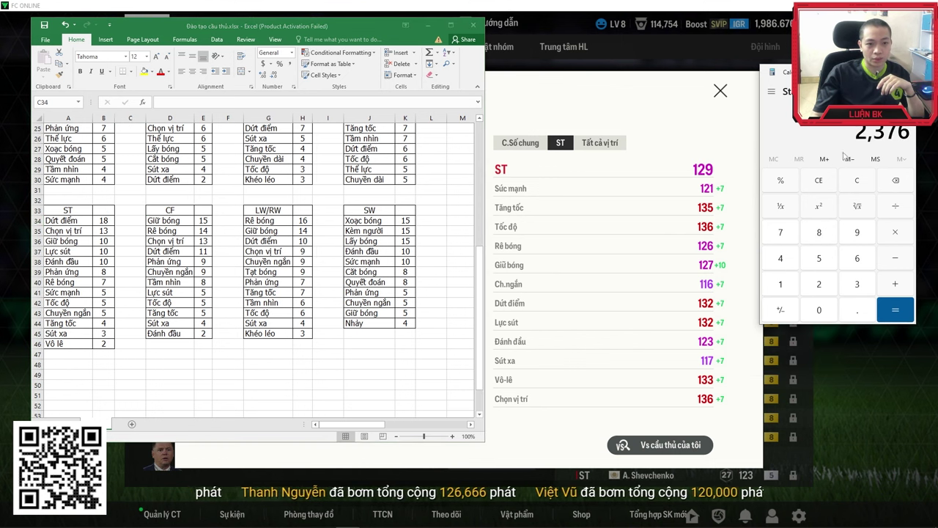
pyautogui.click(127, 221)
pyautogui.write('2376')
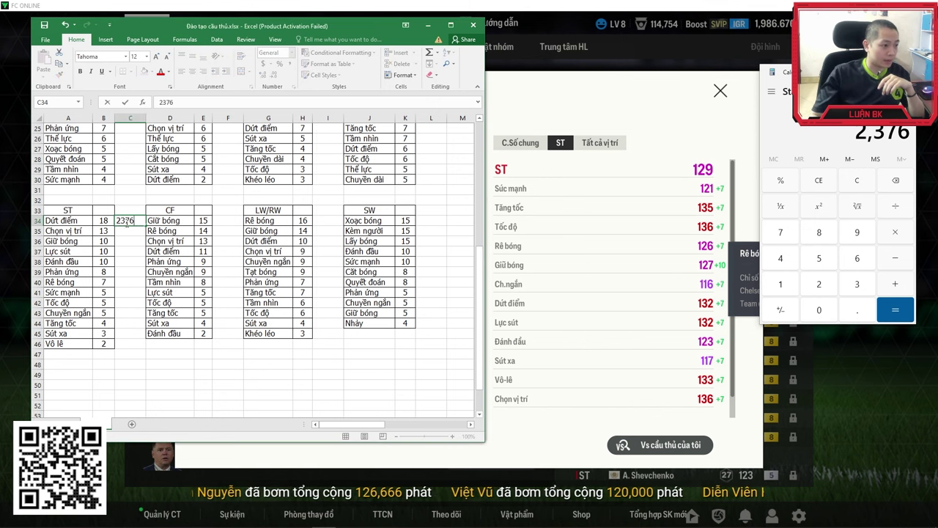
pyautogui.press('Return')
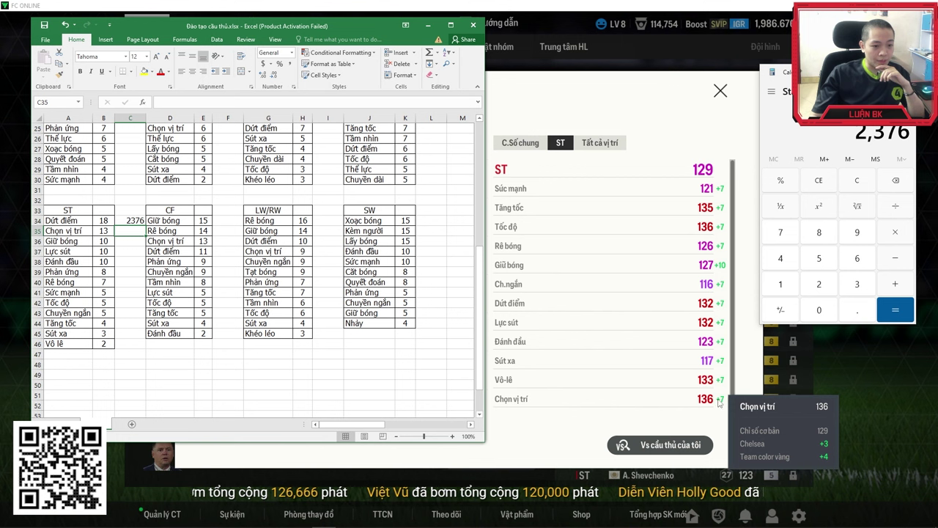
# - Calculate 136 × 13 for Chọn vị trí in Calculator and enter 1768 in cell C35 of the workbook
pyautogui.click(784, 285)
pyautogui.click(857, 285)
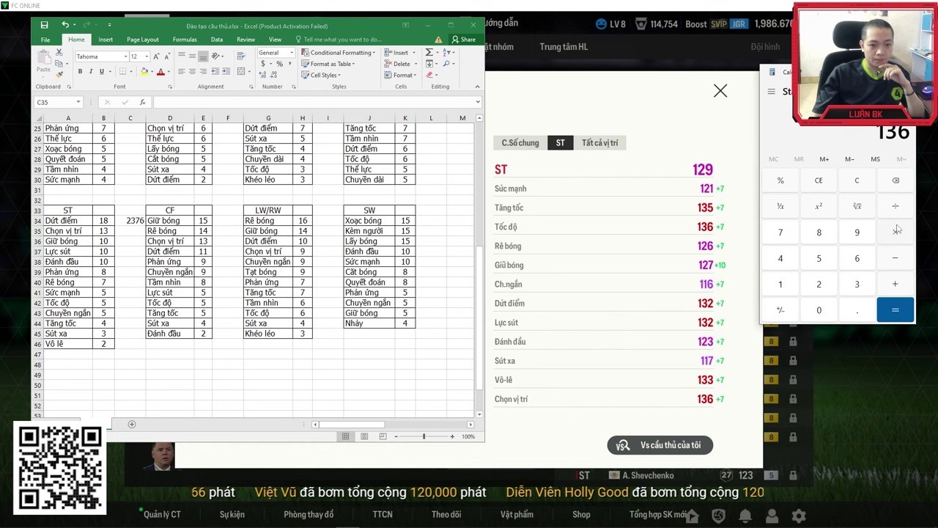
pyautogui.click(782, 286)
pyautogui.click(858, 285)
pyautogui.click(895, 309)
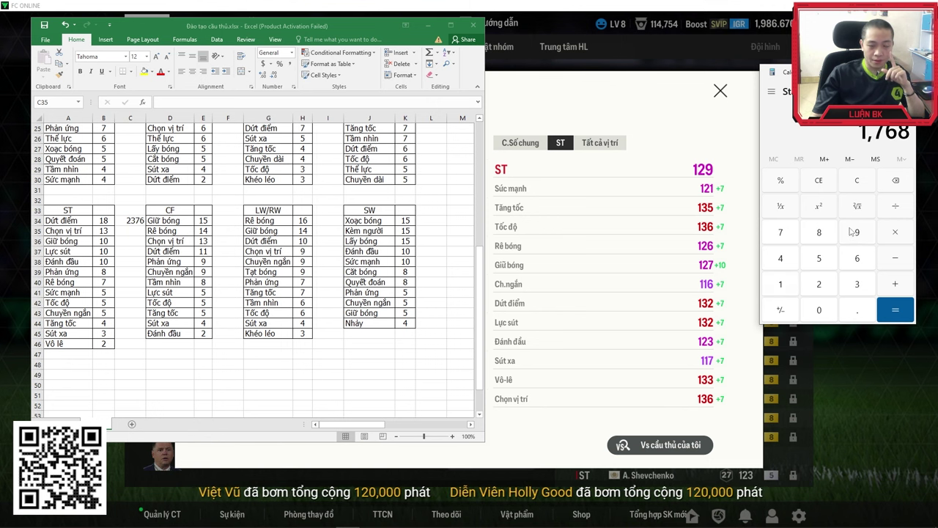
pyautogui.click(130, 230)
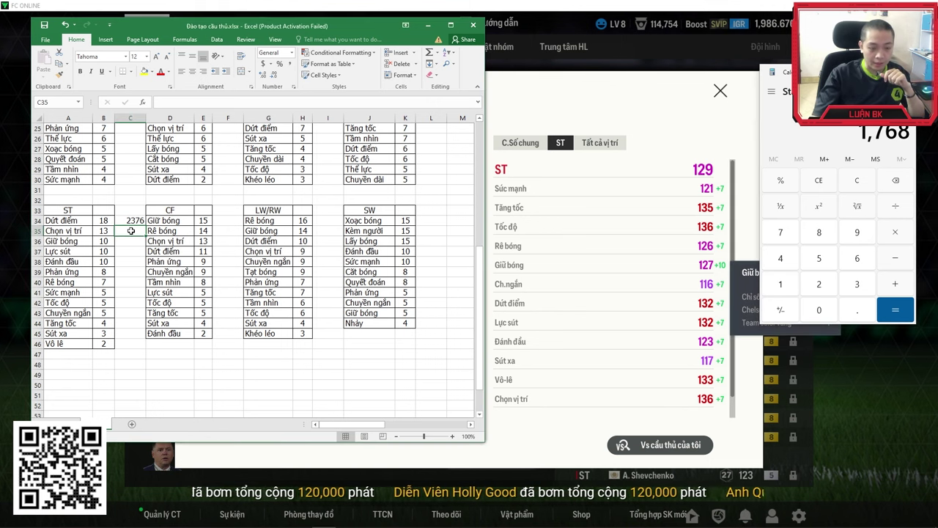
pyautogui.write('1768')
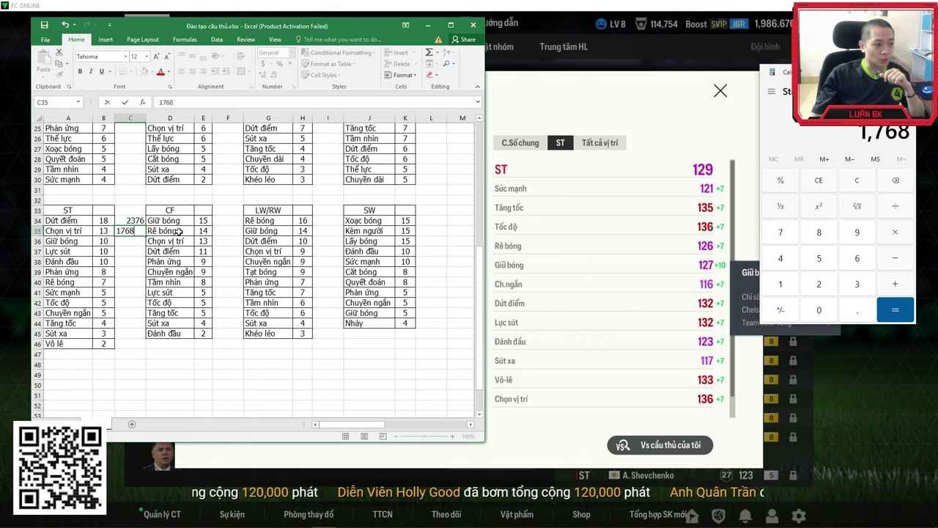
pyautogui.press('Return')
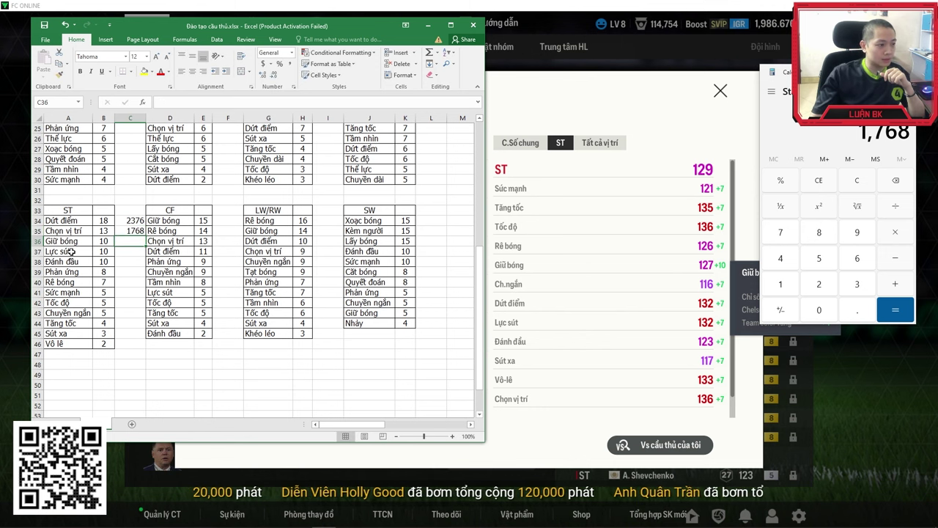
# - Enter the weighted scores 1270 for Giữ bóng, 1320 for Lực sút and 1230 for Đánh đầu in cells C36 to C38
pyautogui.moveTo(680, 281)
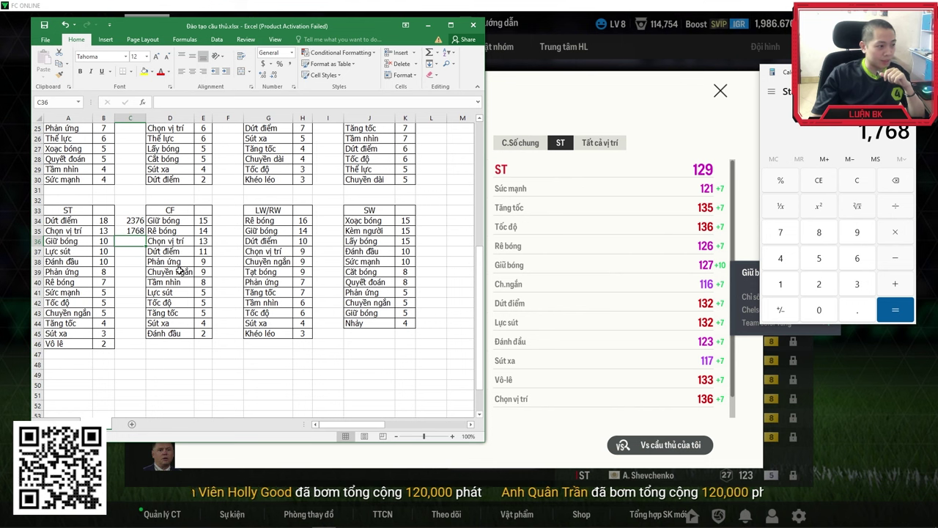
pyautogui.write('1270')
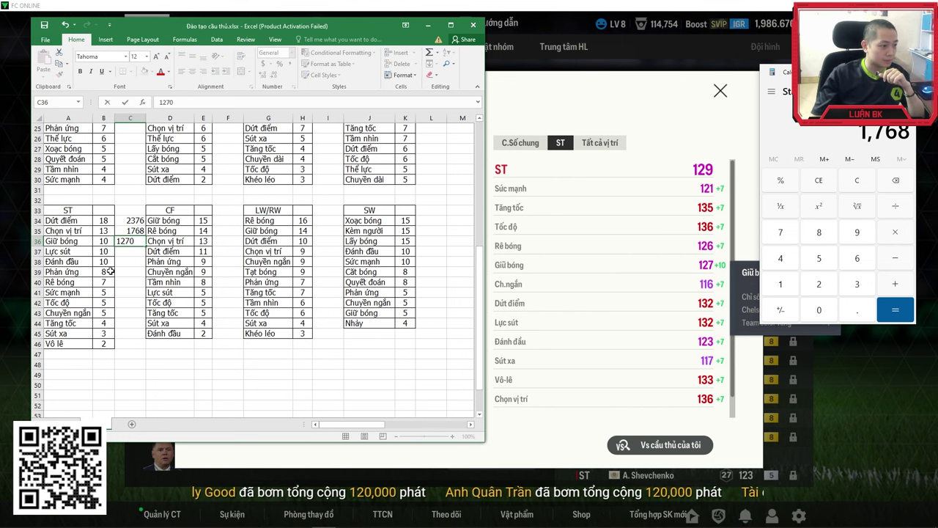
pyautogui.press('Return')
pyautogui.moveTo(672, 325)
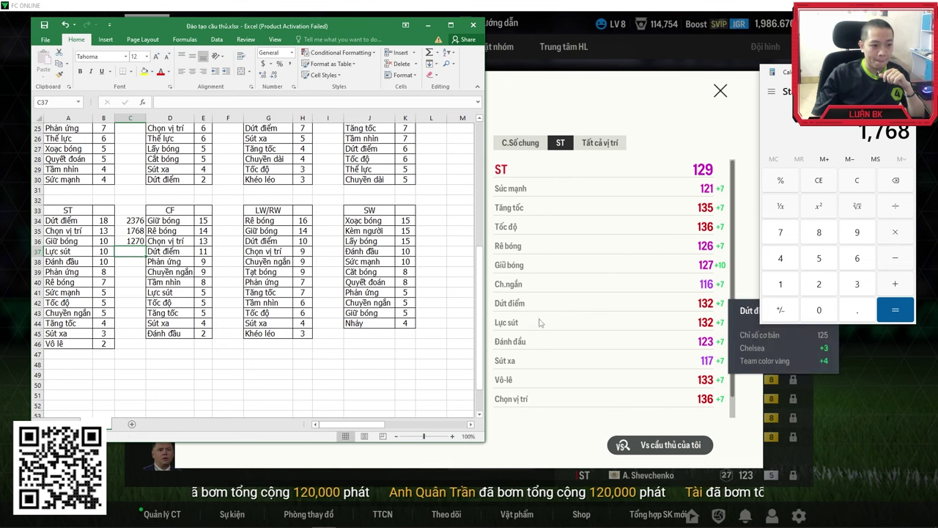
pyautogui.write('1320')
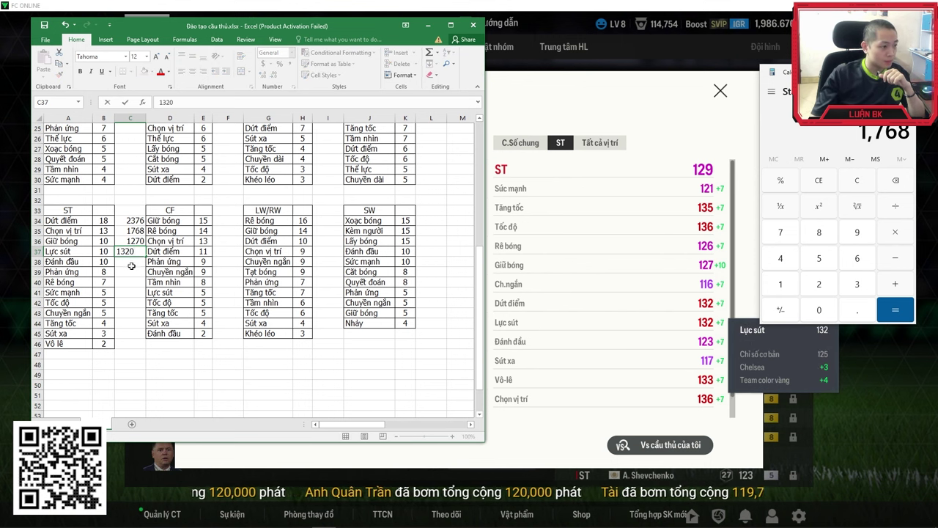
pyautogui.press('Return')
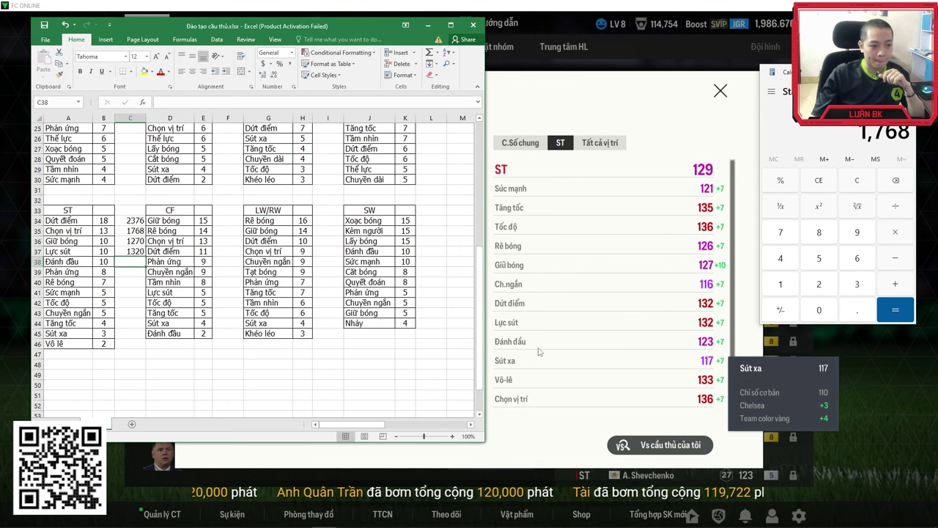
pyautogui.moveTo(702, 350)
pyautogui.write('1230')
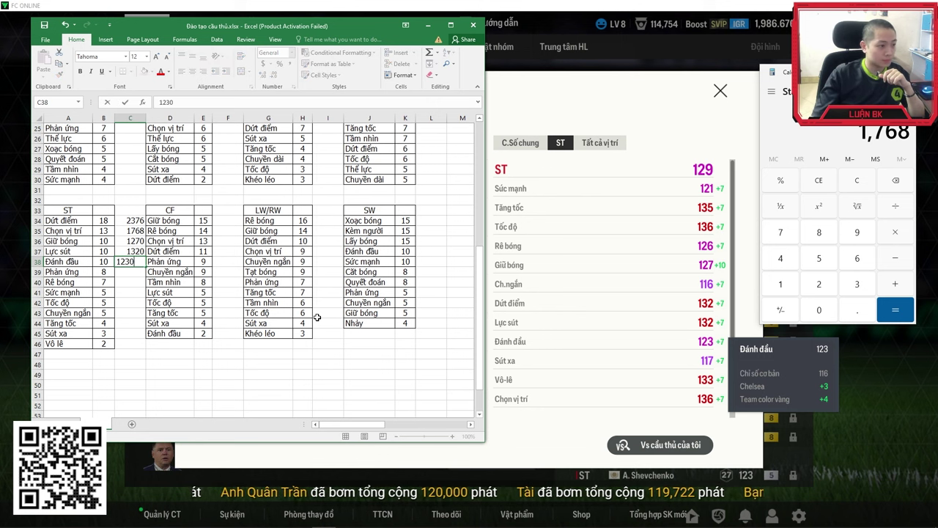
pyautogui.press('Return')
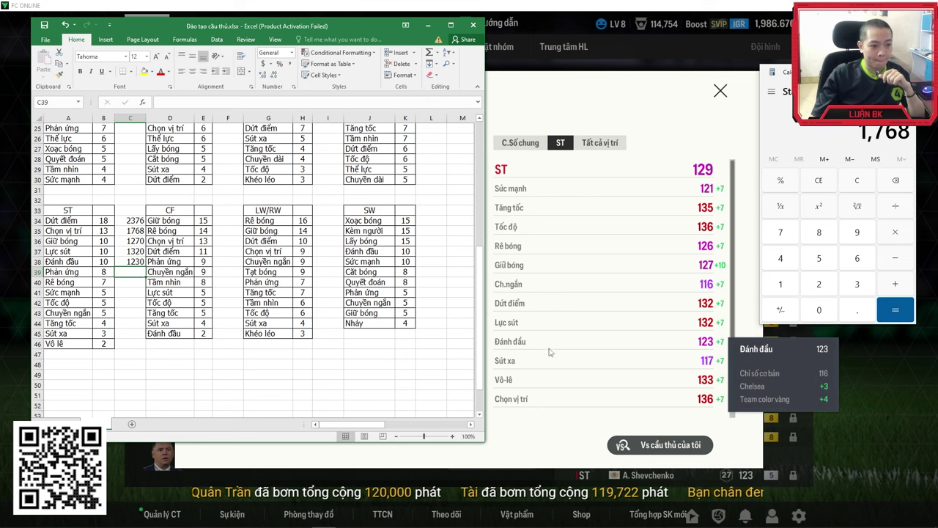
# - Look up Phản ứng in the player's ST attributes, calculate 133 × 8 in Calculator and enter 1064 in cell C39
pyautogui.click(722, 278)
pyautogui.scroll(-1, 711, 330)
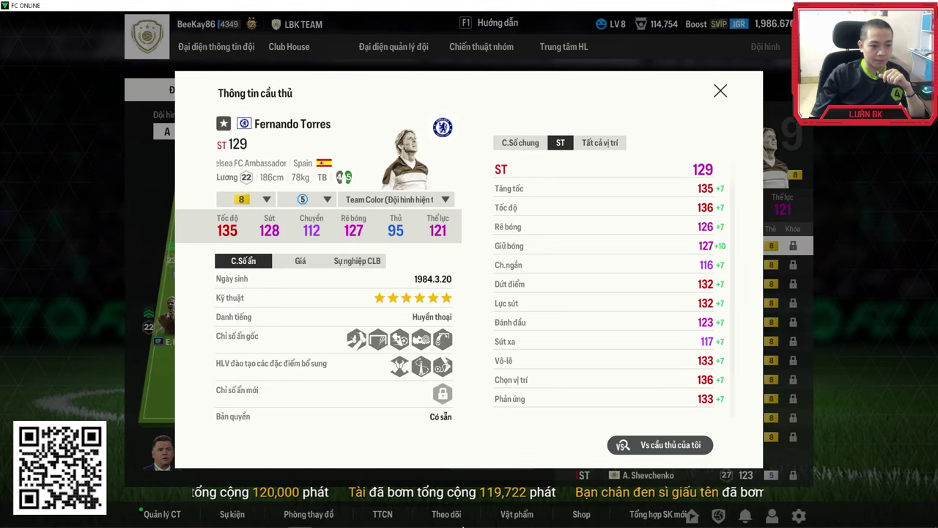
pyautogui.hotkey('alt', 'Tab')
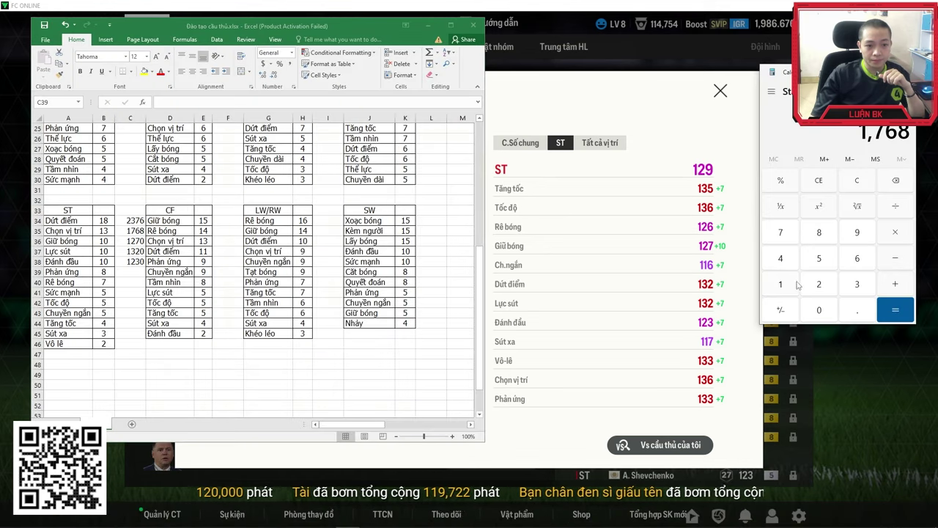
pyautogui.write('133')
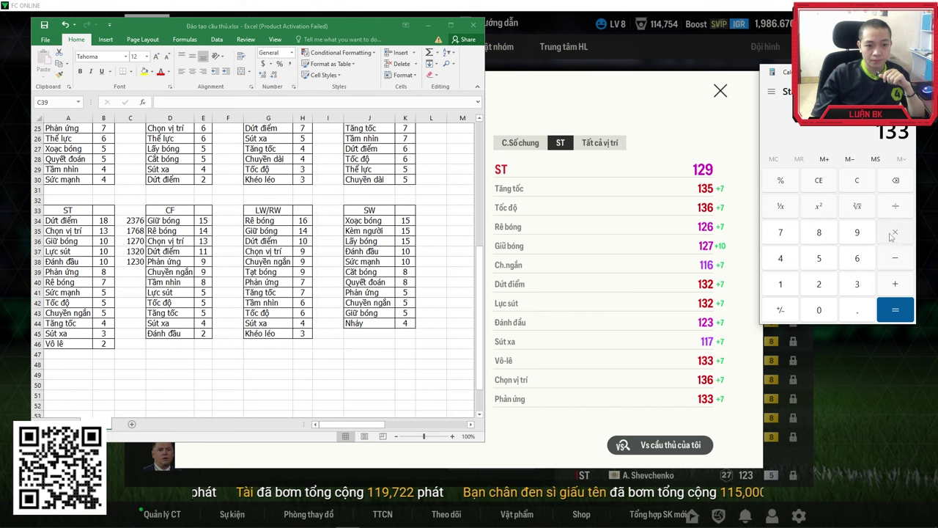
pyautogui.click(891, 236)
pyautogui.write('8')
pyautogui.press('Return')
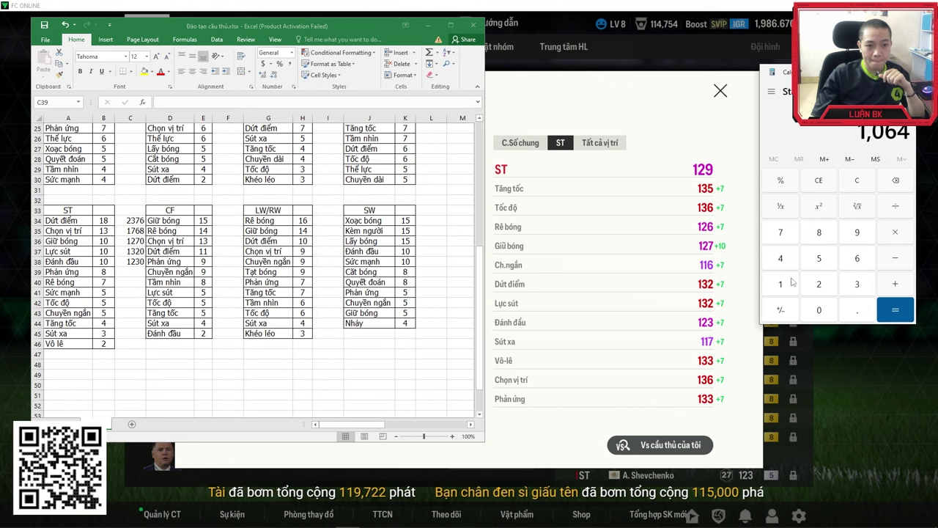
pyautogui.click(134, 277)
pyautogui.write('1064')
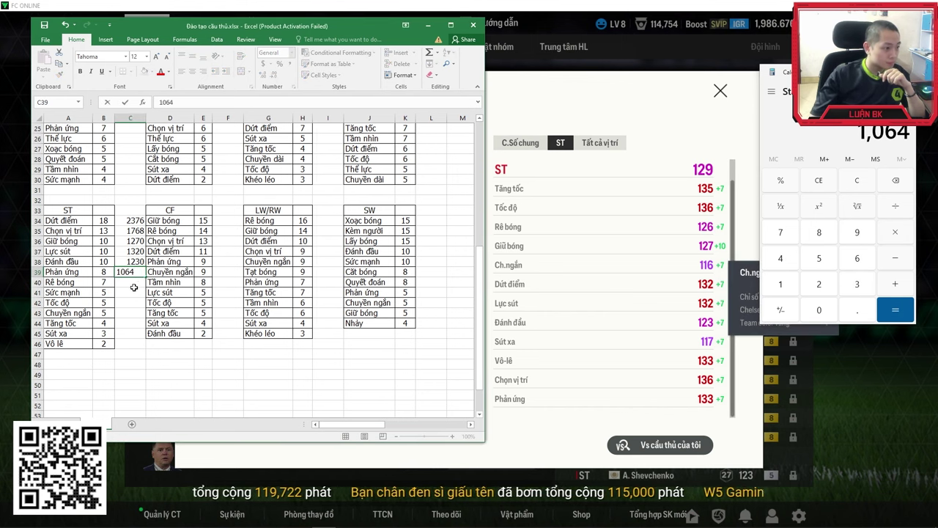
pyautogui.press('Return')
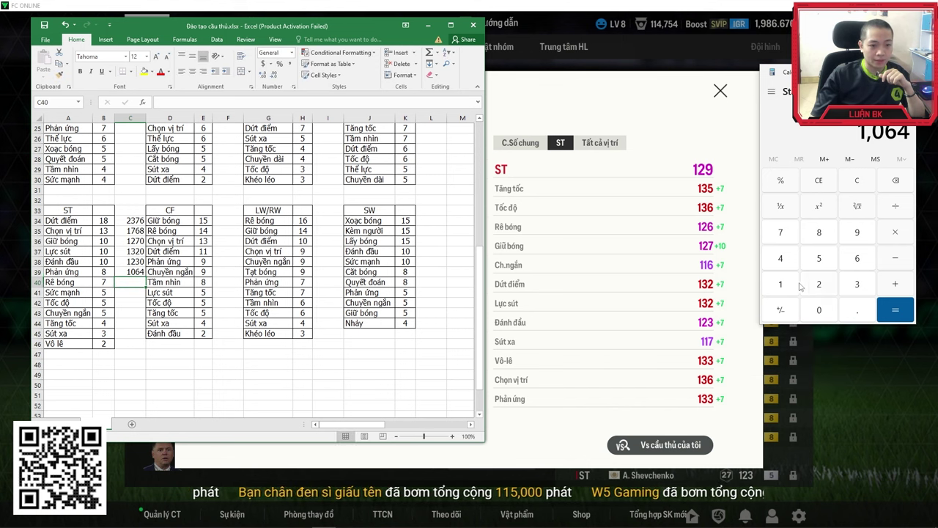
# - Calculate 126 × 7 for Rê bóng in Calculator and enter 882 in cell C40 of the workbook
pyautogui.click(799, 286)
pyautogui.click(821, 285)
pyautogui.click(857, 257)
pyautogui.click(780, 232)
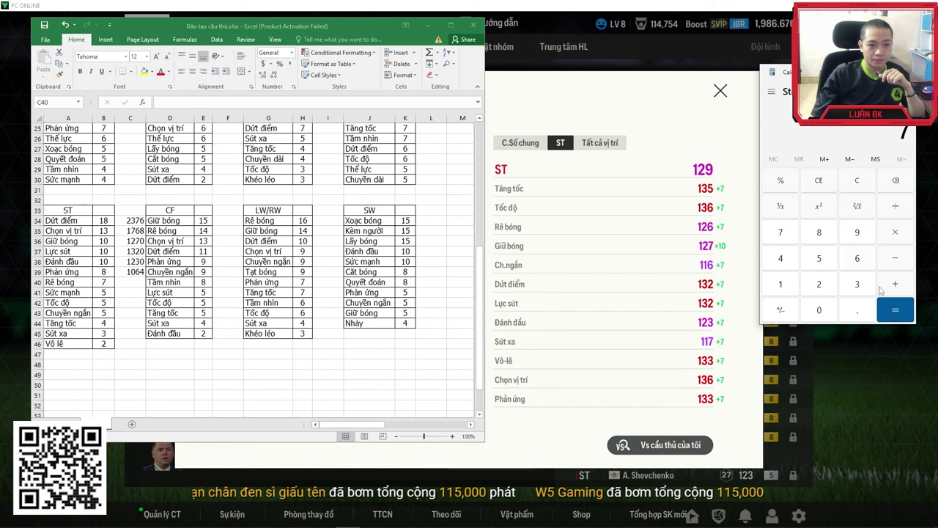
pyautogui.click(894, 309)
pyautogui.click(136, 287)
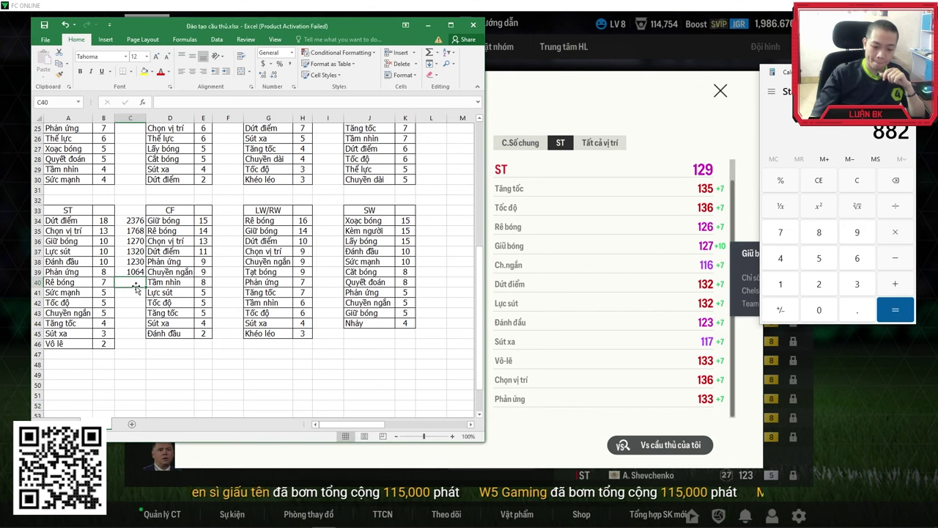
pyautogui.write('882')
pyautogui.press('Return')
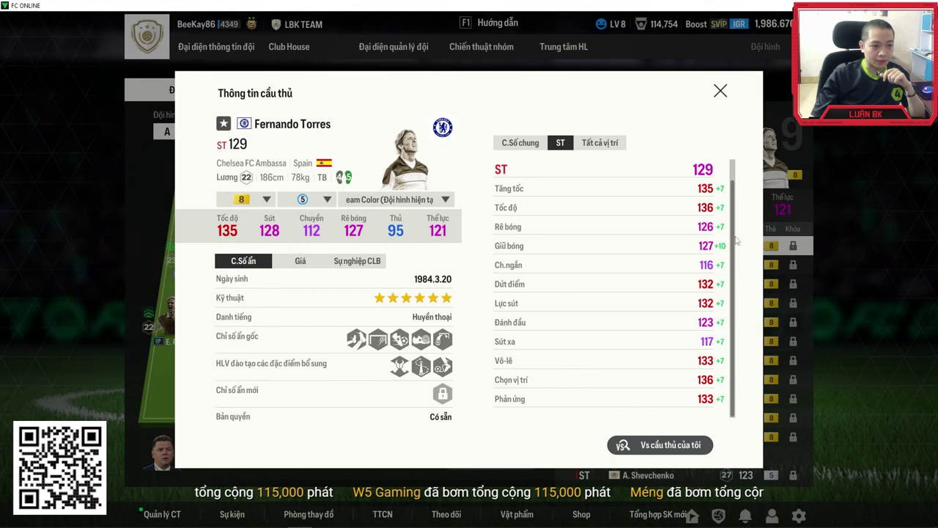
# - Look up Sức mạnh in the player's ST attributes, calculate 121 × 5 in Calculator and enter 605 in cell C41
pyautogui.click(676, 268)
pyautogui.scroll(1, 675, 268)
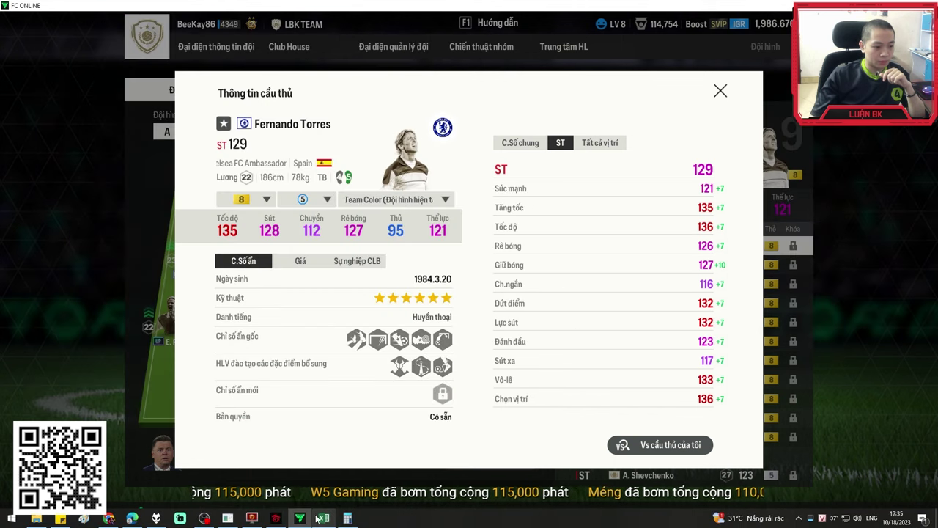
pyautogui.click(324, 521)
pyautogui.click(347, 521)
pyautogui.click(817, 285)
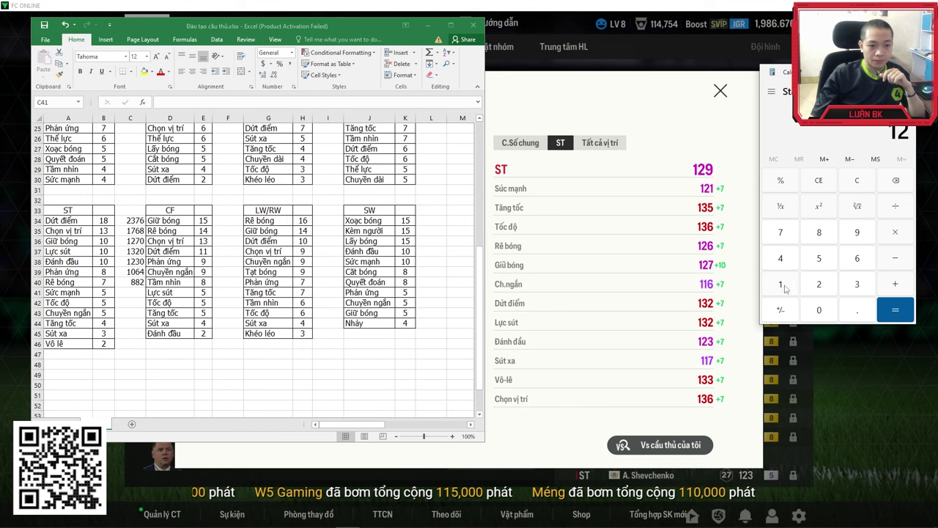
pyautogui.click(787, 285)
pyautogui.click(897, 235)
pyautogui.click(842, 256)
pyautogui.click(900, 307)
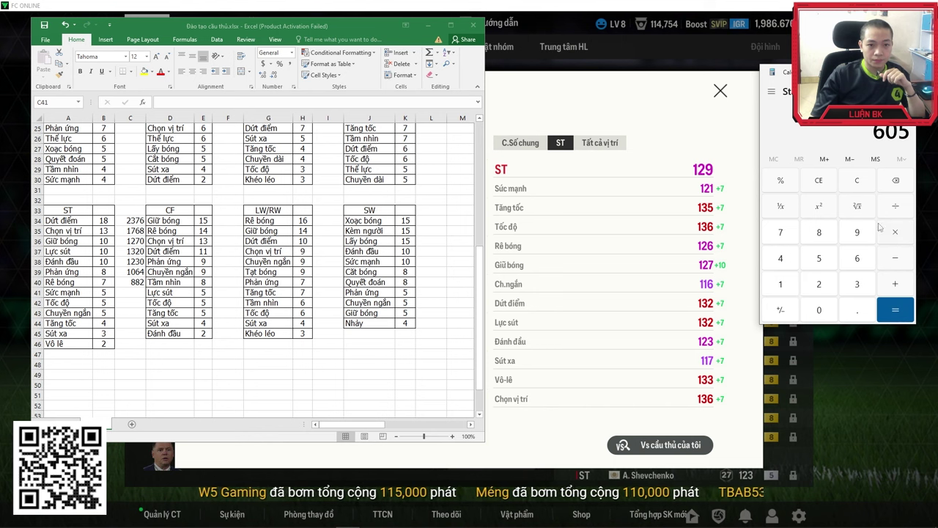
pyautogui.click(135, 294)
pyautogui.write('6')
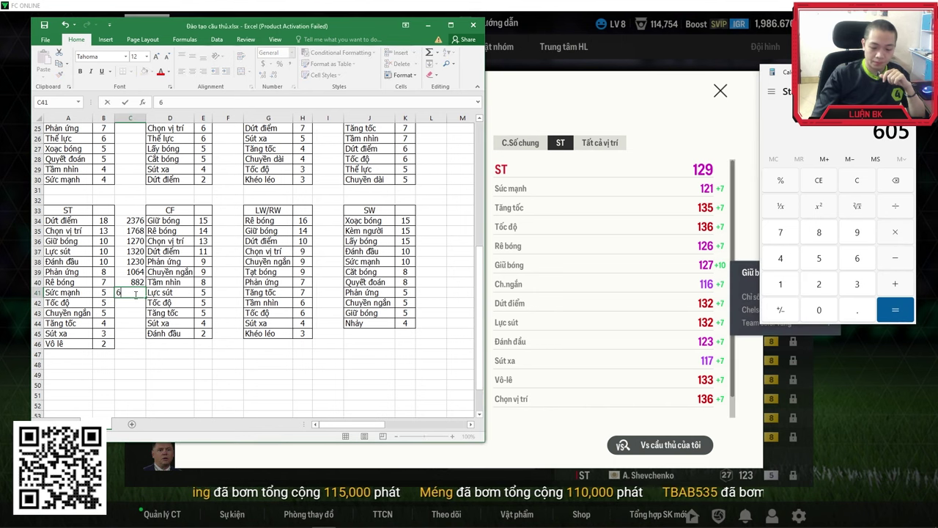
pyautogui.write('05')
pyautogui.press('Return')
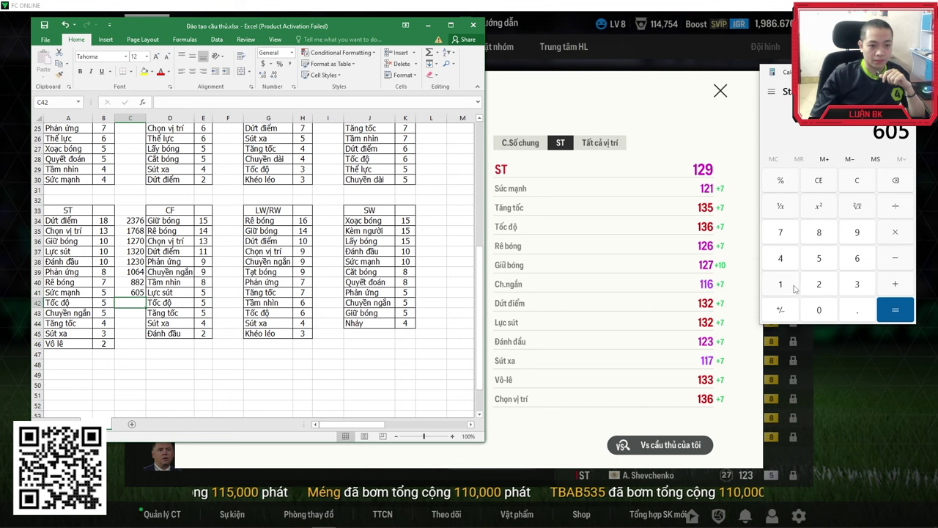
# - Calculate 136 × 5 for Tốc độ in Calculator and enter 680 in cell C42 of the workbook
pyautogui.click(859, 283)
pyautogui.click(856, 284)
pyautogui.click(856, 258)
pyautogui.click(894, 232)
pyautogui.click(819, 258)
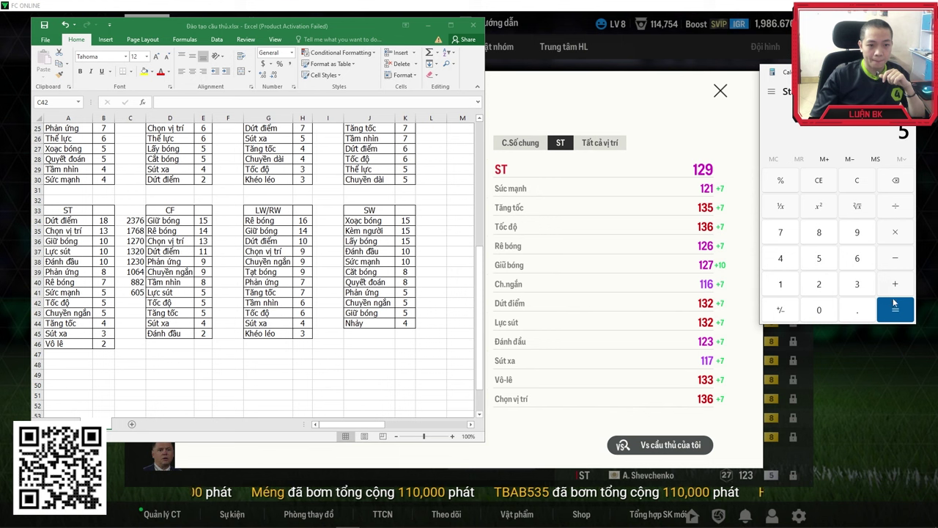
pyautogui.click(894, 309)
pyautogui.click(132, 303)
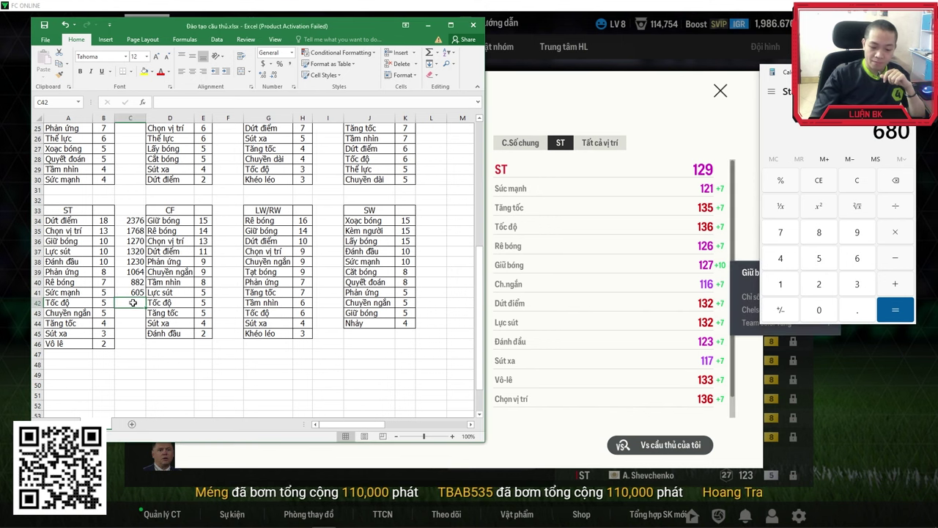
pyautogui.write('680')
pyautogui.press('Return')
# - Calculate 116 × 5 for Chuyền ngắn in Calculator and enter 580 in cell C43 of the workbook
pyautogui.moveTo(530, 279)
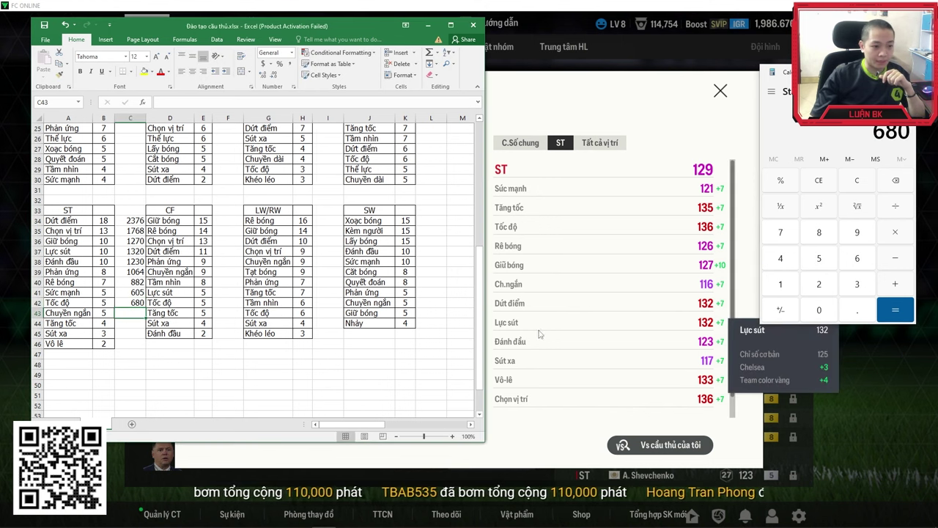
pyautogui.click(780, 283)
pyautogui.click(781, 283)
pyautogui.click(856, 258)
pyautogui.click(818, 258)
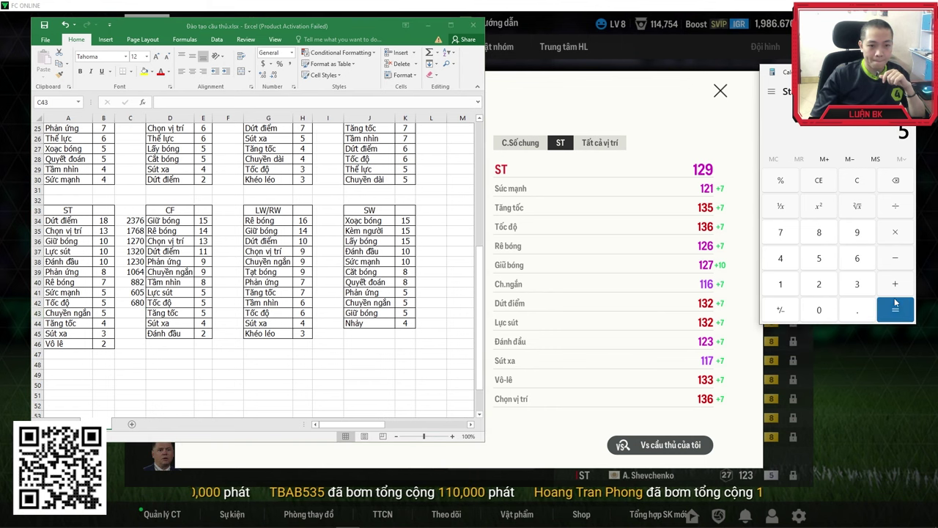
pyautogui.click(895, 309)
pyautogui.click(129, 313)
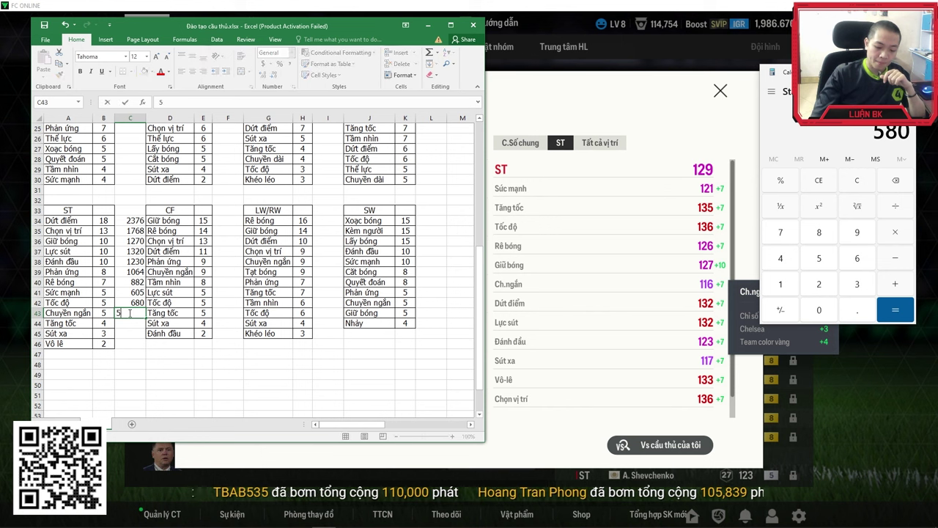
pyautogui.write('580')
pyautogui.press('Return')
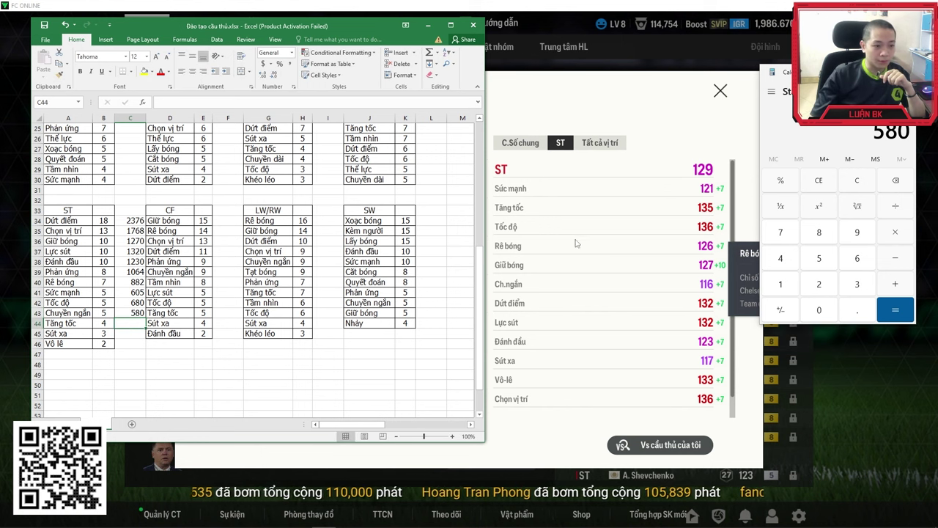
# - Calculate 135 × 4 for Tăng tốc in Calculator and enter 540 in cell C44 of the workbook
pyautogui.click(780, 284)
pyautogui.click(856, 284)
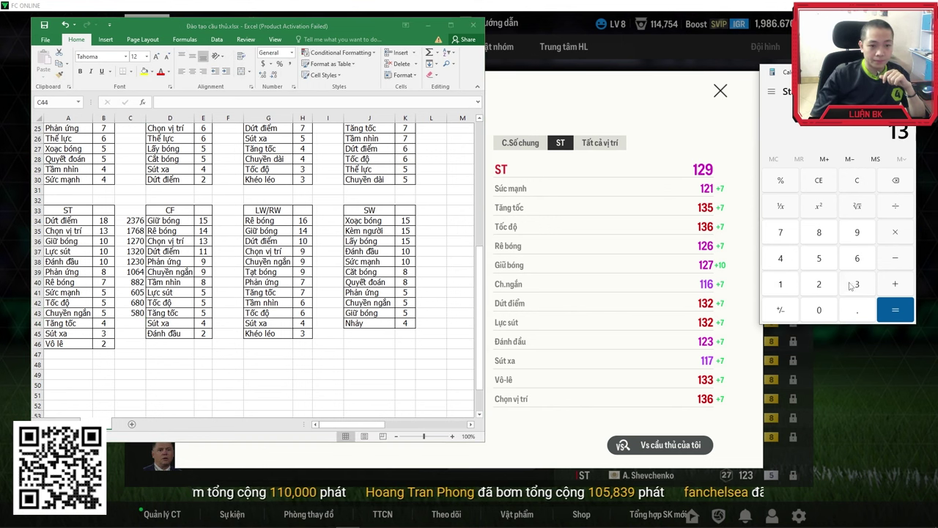
pyautogui.click(818, 258)
pyautogui.click(780, 258)
pyautogui.click(895, 310)
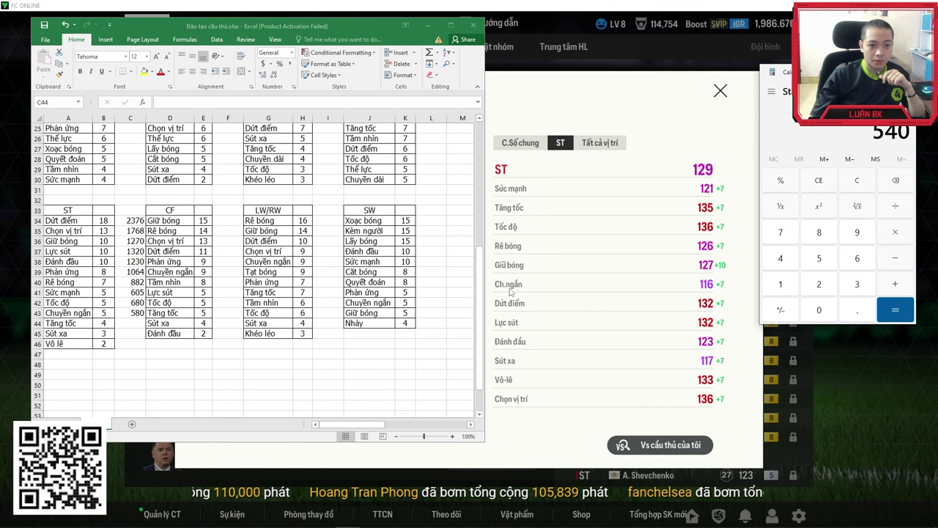
pyautogui.click(142, 325)
pyautogui.write('540')
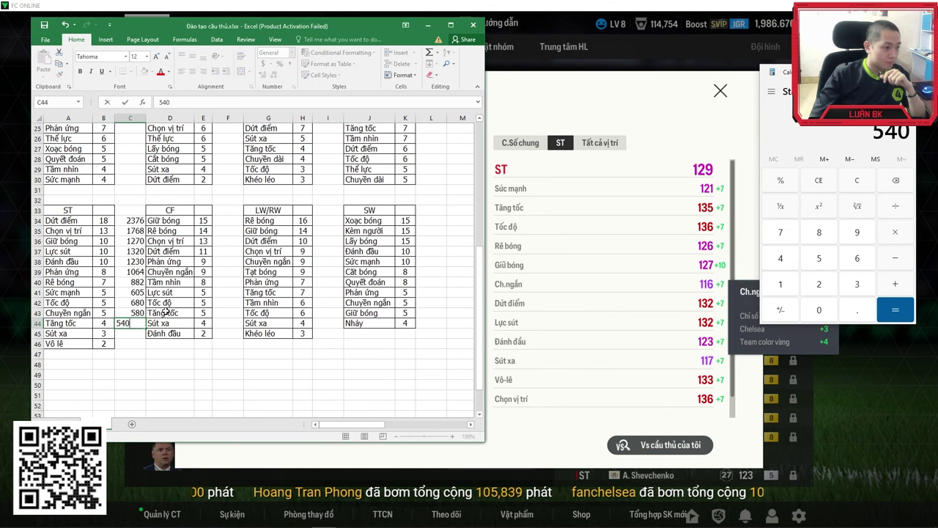
pyautogui.click(131, 333)
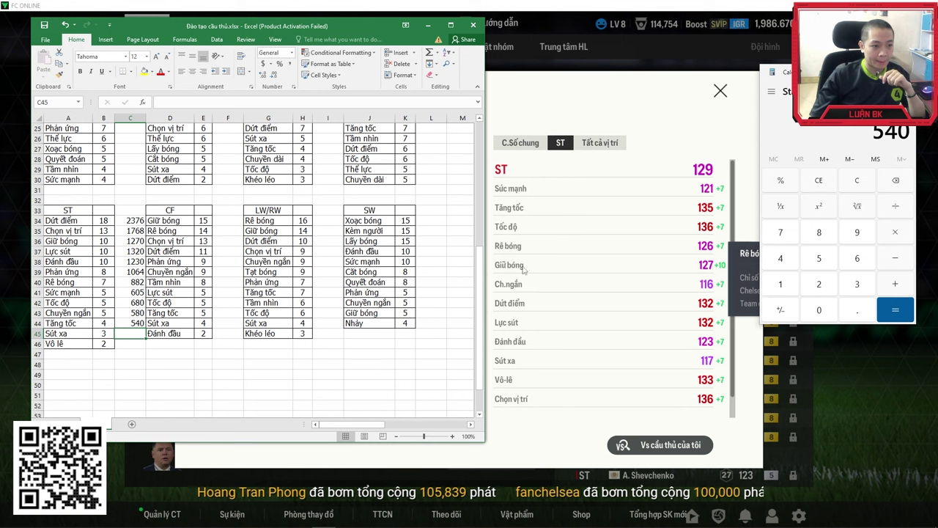
# - Look up Sút xa in the player's ST attributes, calculate 117 × 3 in Calculator and enter 351 in cell C45
pyautogui.moveTo(688, 360)
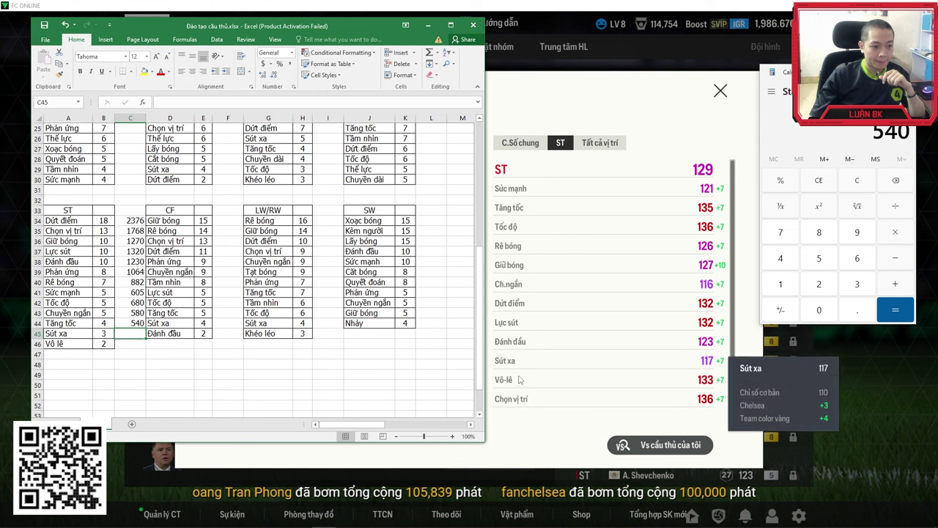
pyautogui.click(788, 286)
pyautogui.click(788, 285)
pyautogui.click(795, 238)
pyautogui.click(858, 284)
pyautogui.click(895, 309)
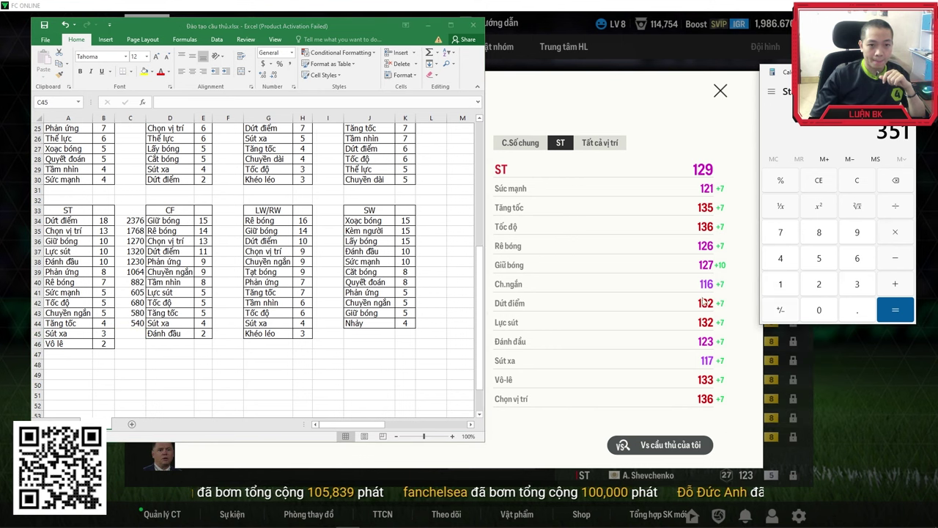
pyautogui.click(133, 336)
pyautogui.write('351')
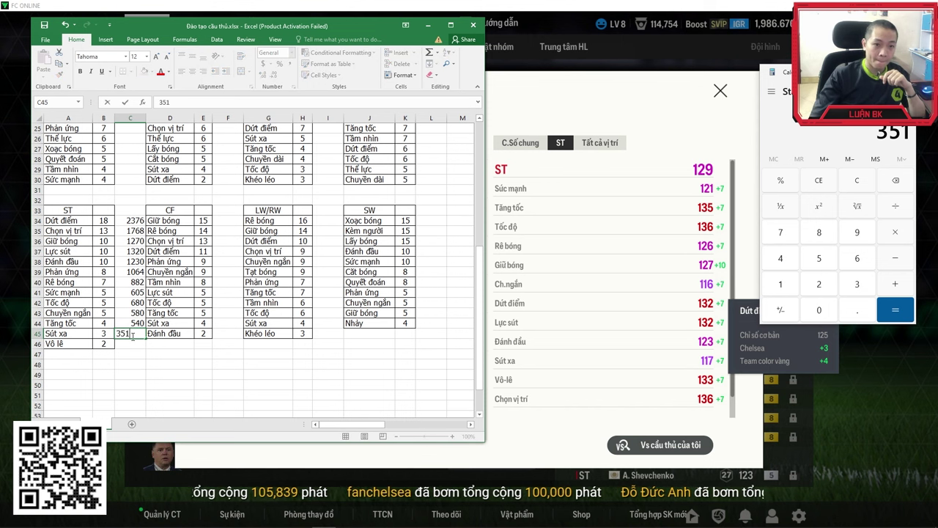
pyautogui.click(128, 345)
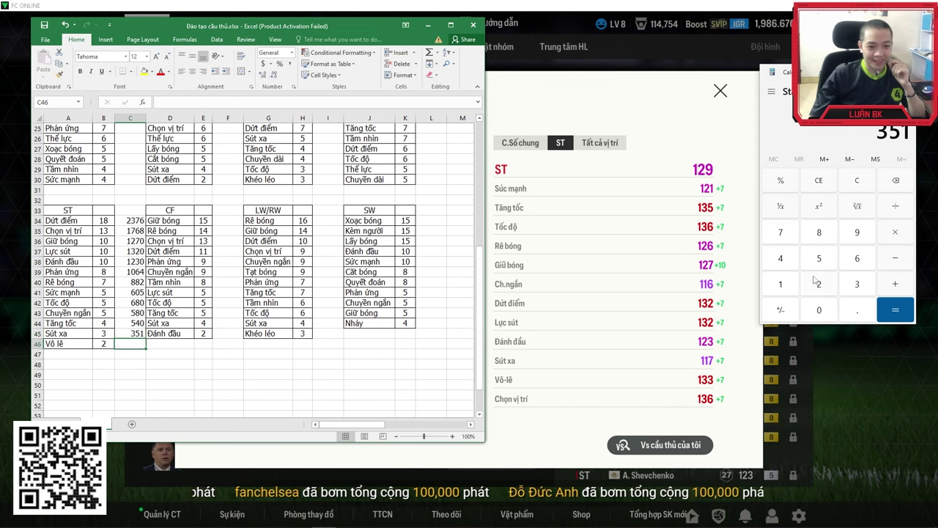
# - Calculate 133 × 2 for Vô lê in Calculator and enter 266 in cell C46 of the workbook
pyautogui.click(780, 284)
pyautogui.click(856, 283)
pyautogui.click(857, 284)
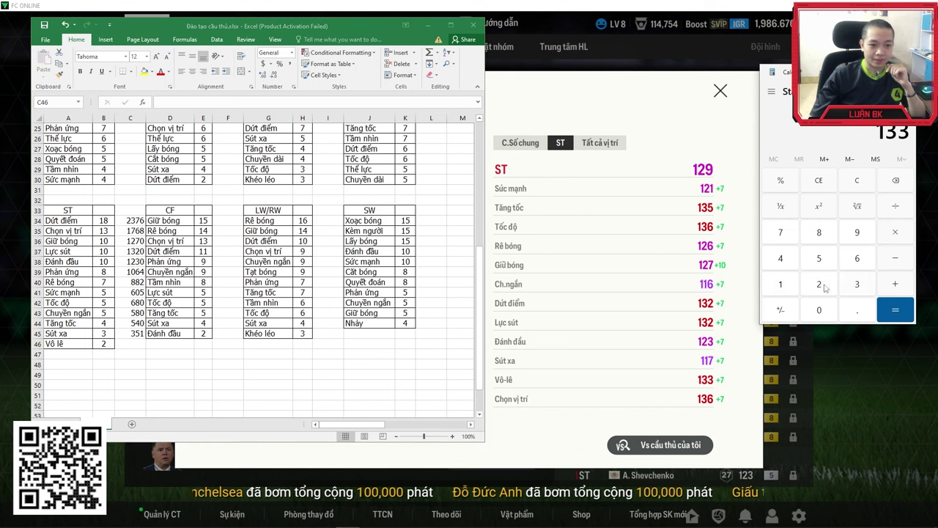
pyautogui.press('Return')
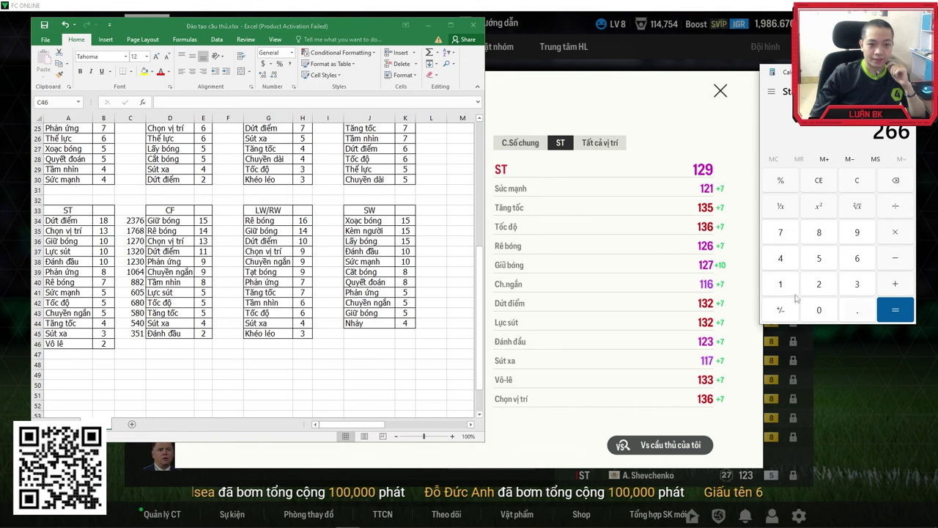
pyautogui.click(129, 343)
pyautogui.write('266')
pyautogui.press('Return')
pyautogui.press('Return')
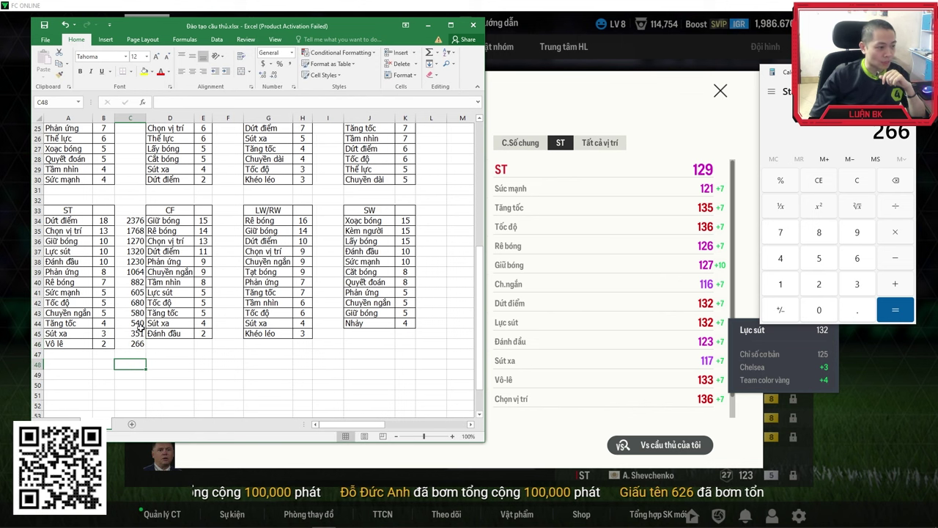
# - Add a sum of the weighted ST scores C34:C46 in cell C47
pyautogui.scroll(-1, 139, 327)
pyautogui.scroll(1, 135, 308)
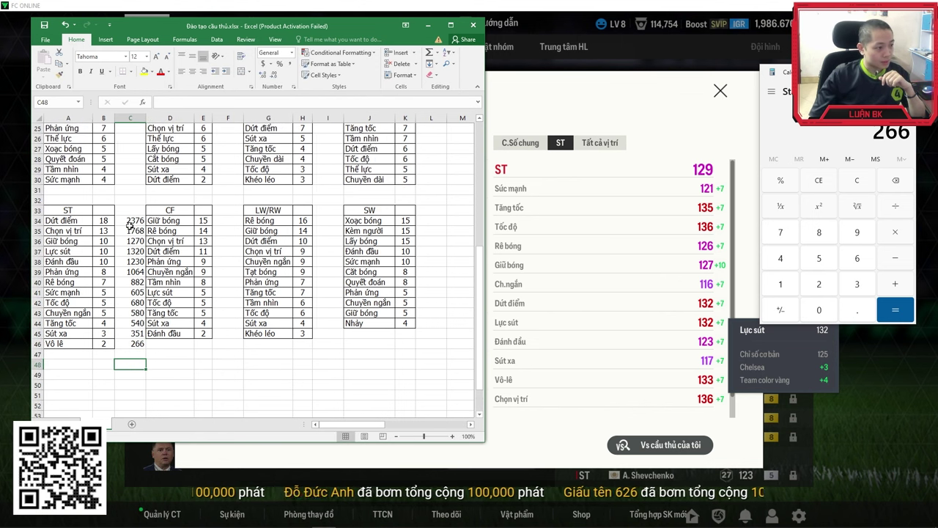
pyautogui.moveTo(130, 220); pyautogui.dragTo(143, 343)
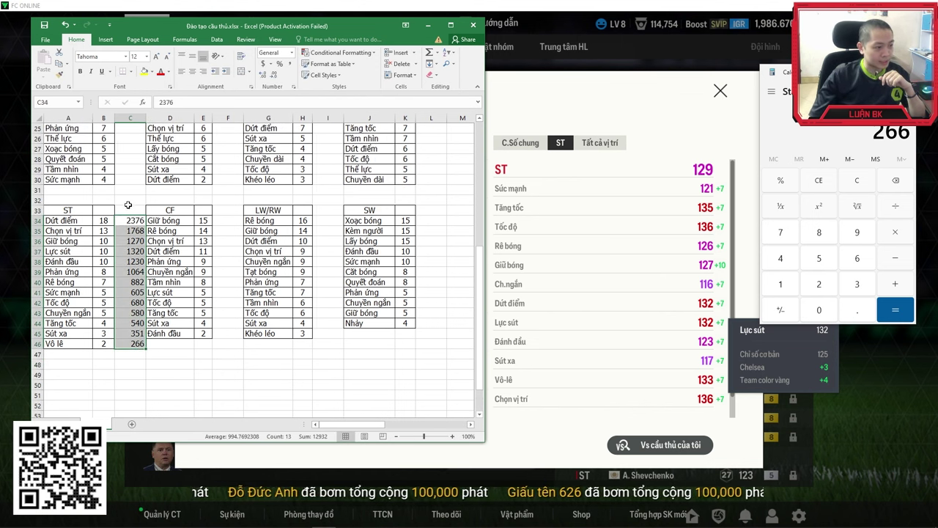
pyautogui.click(153, 355)
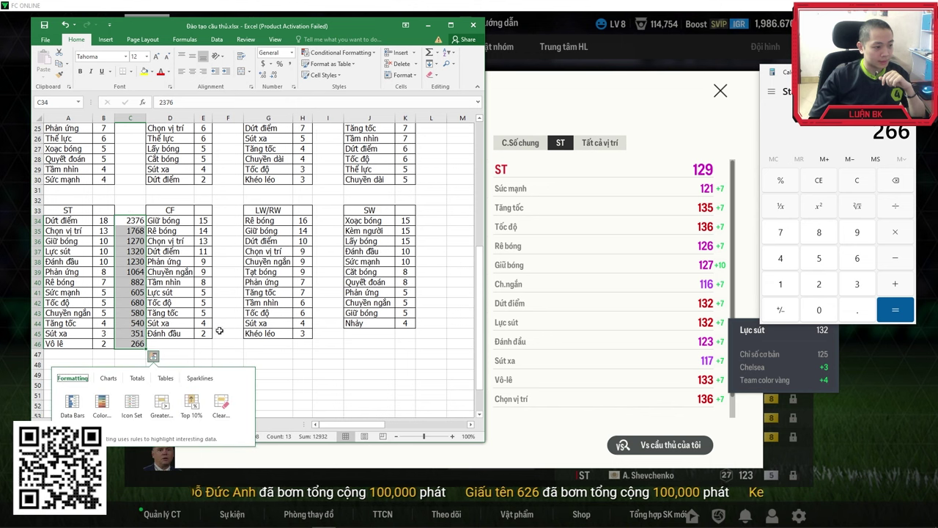
pyautogui.click(137, 378)
pyautogui.click(72, 403)
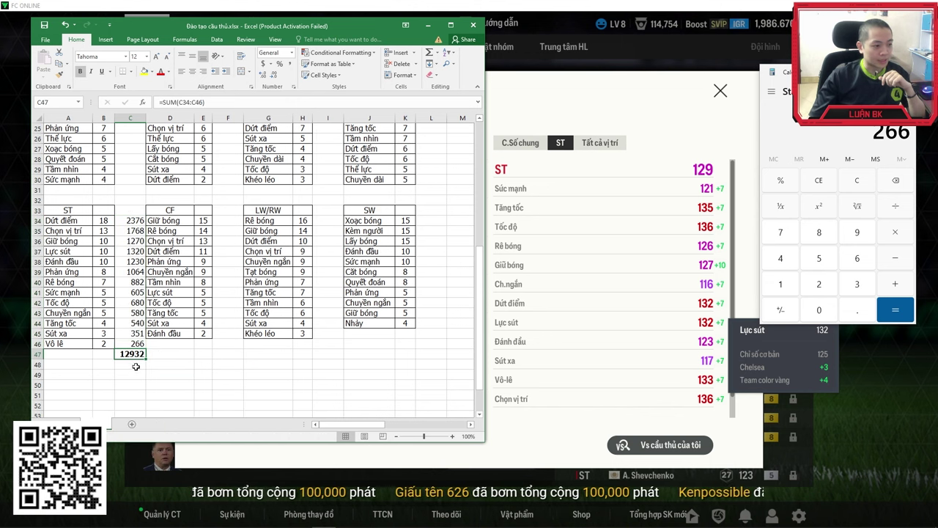
# - Review the ST total in C47, the weights of Dứt điểm, Chọn vị trí and Giữ bóng, and the Dứt điểm score
pyautogui.scroll(-1, 135, 367)
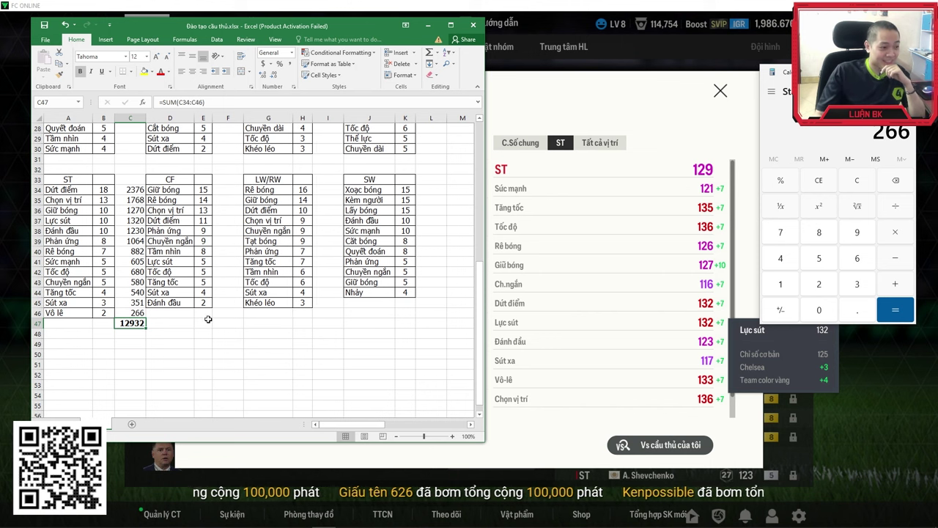
pyautogui.scroll(-2, 129, 325)
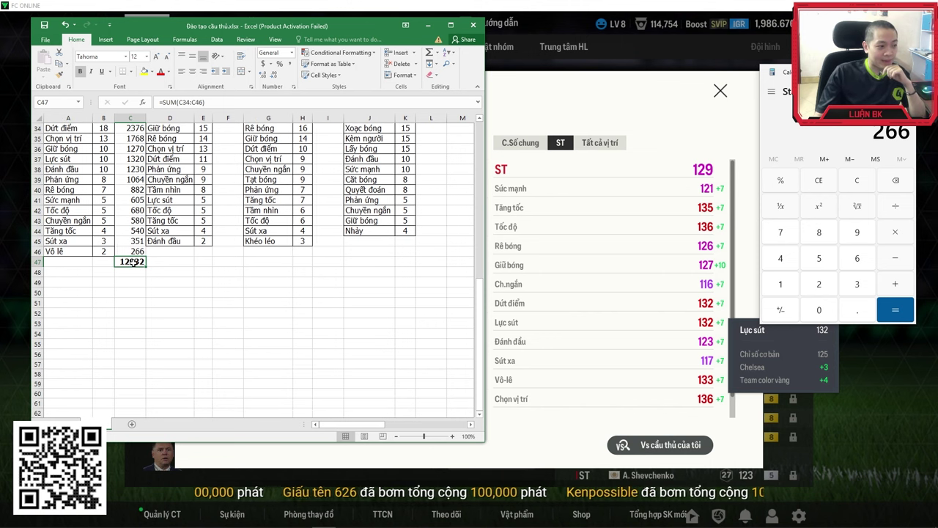
pyautogui.doubleClick(133, 262)
pyautogui.press('Return')
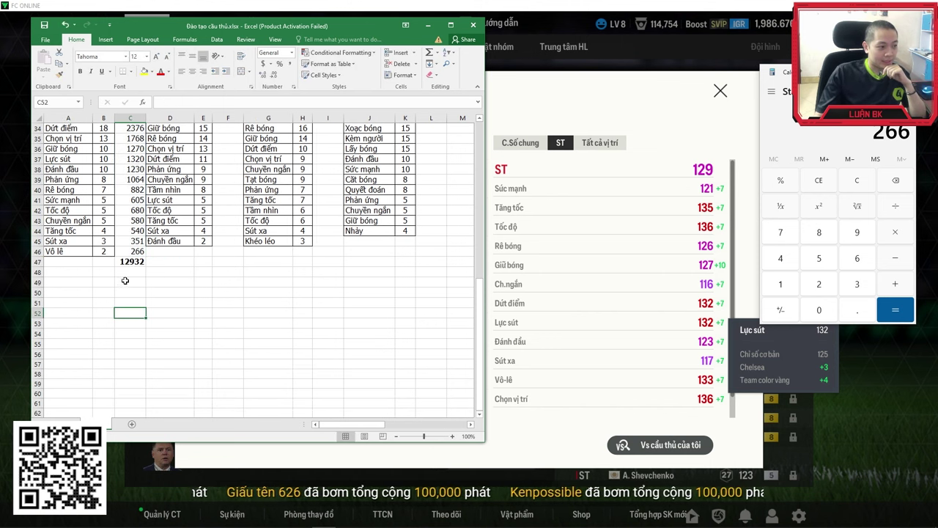
pyautogui.press('Up')
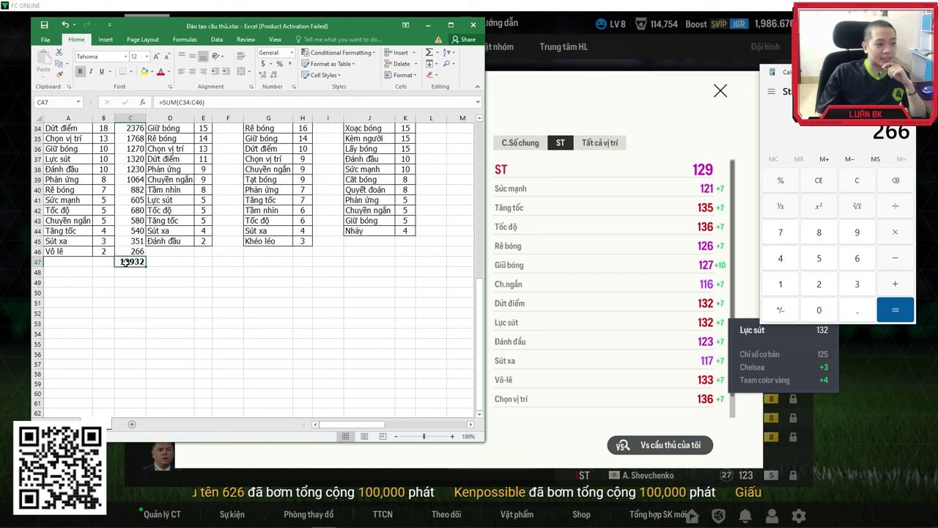
pyautogui.scroll(1, 132, 262)
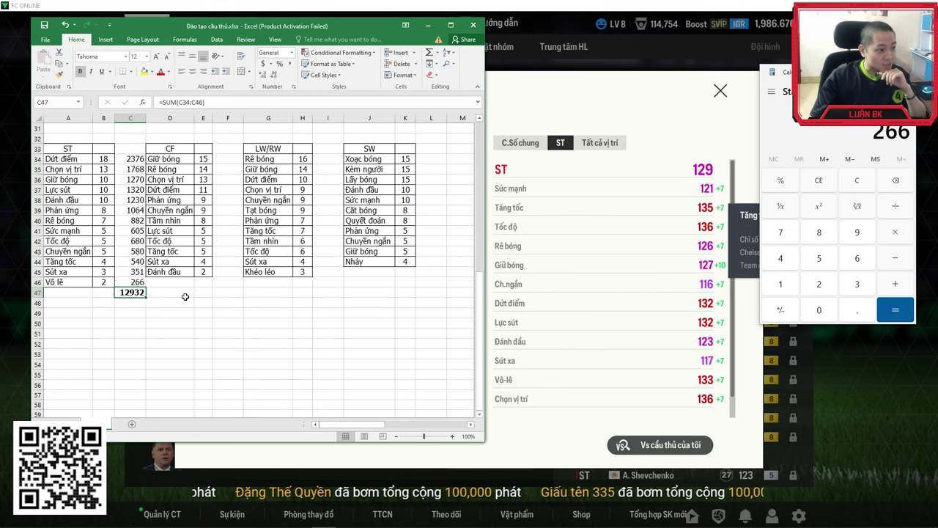
pyautogui.click(120, 160)
pyautogui.click(100, 159)
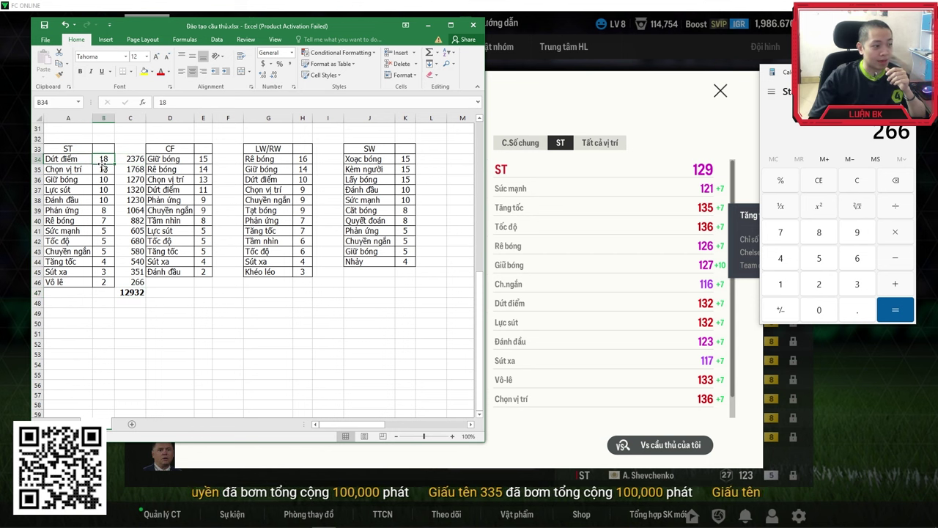
pyautogui.click(104, 168)
pyautogui.click(104, 180)
pyautogui.click(104, 159)
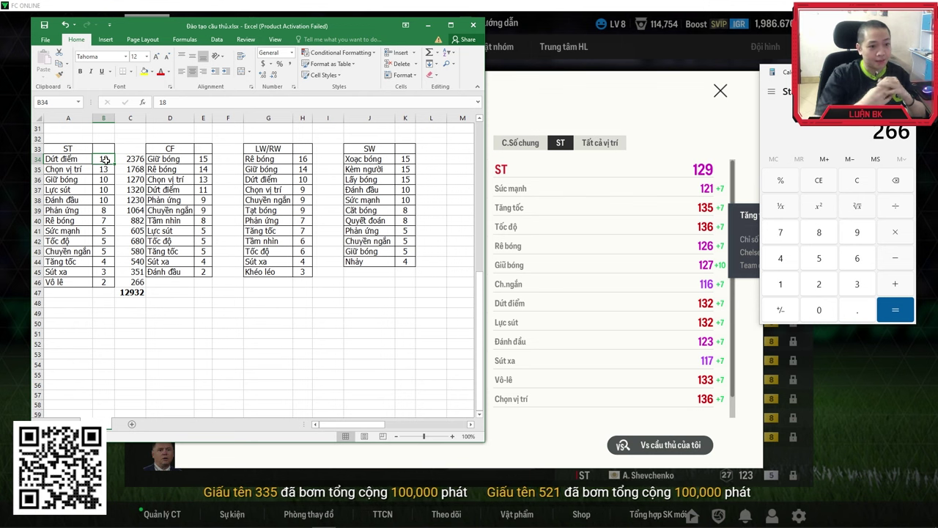
pyautogui.click(130, 160)
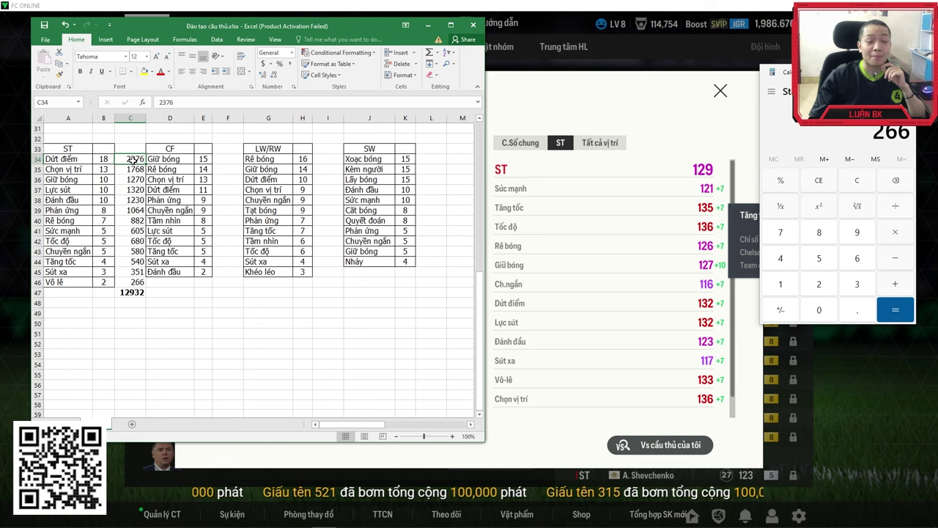
# - Enter the training gains 36, 26 and 20 for the three highest-weighted ST attributes in cells D47 to D49
pyautogui.click(178, 293)
pyautogui.write('36')
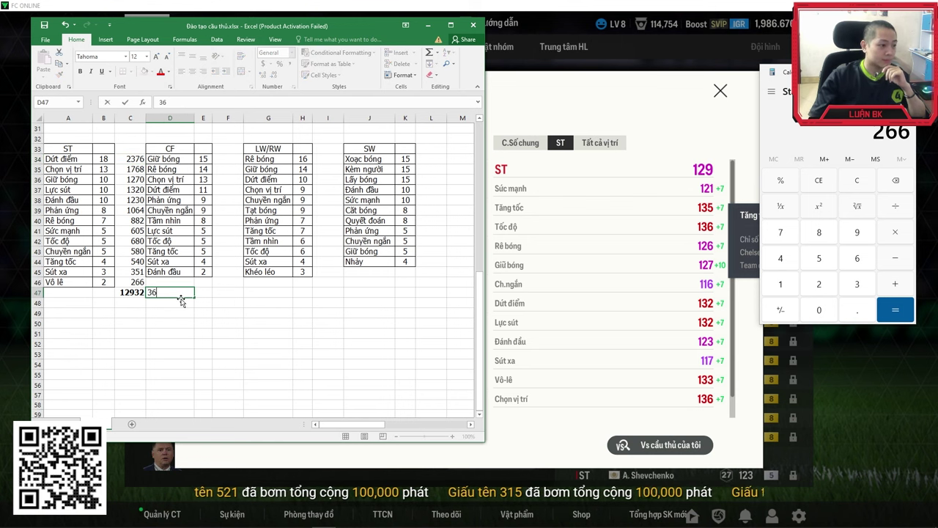
pyautogui.click(72, 160)
pyautogui.click(100, 168)
pyautogui.moveTo(176, 313); pyautogui.dragTo(176, 302)
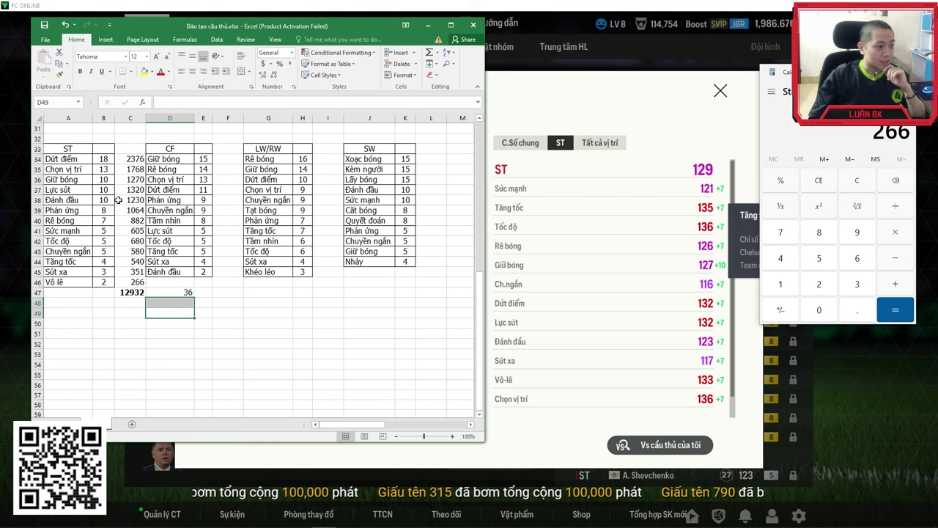
pyautogui.click(188, 304)
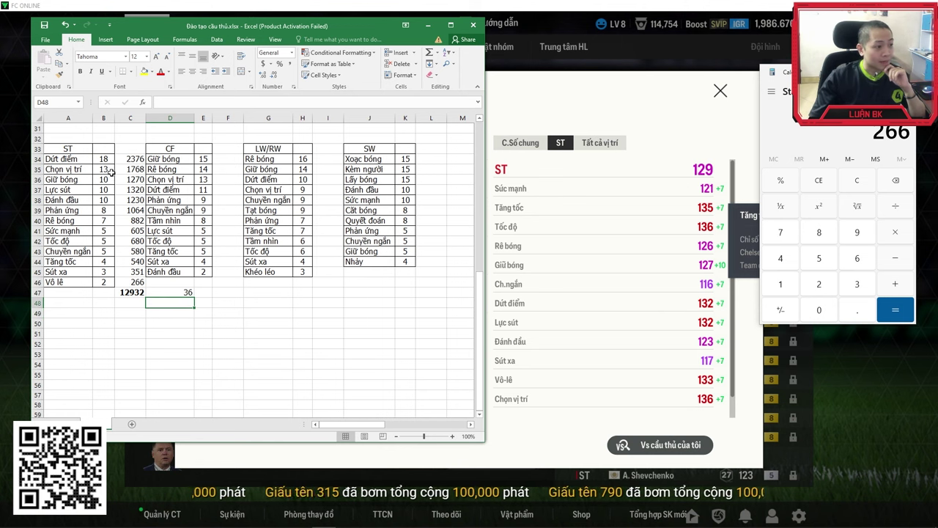
pyautogui.write('26')
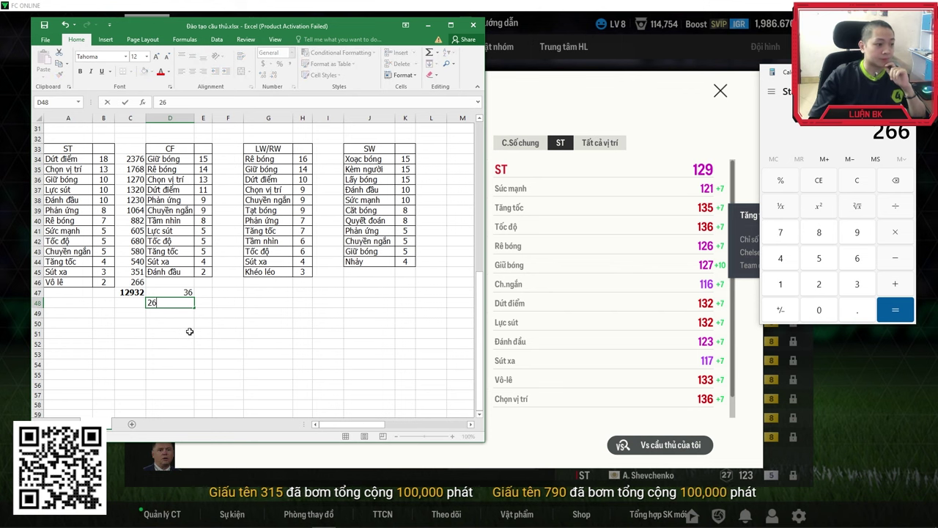
pyautogui.press('Return')
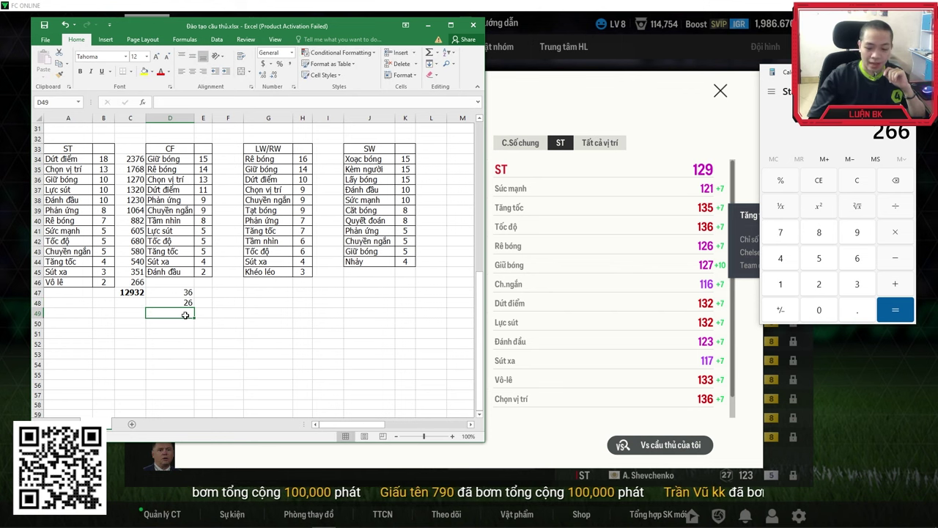
pyautogui.write('20')
pyautogui.press('Return')
# - Add a sum of the training gains D47:D49 in cell D50
pyautogui.click(188, 292)
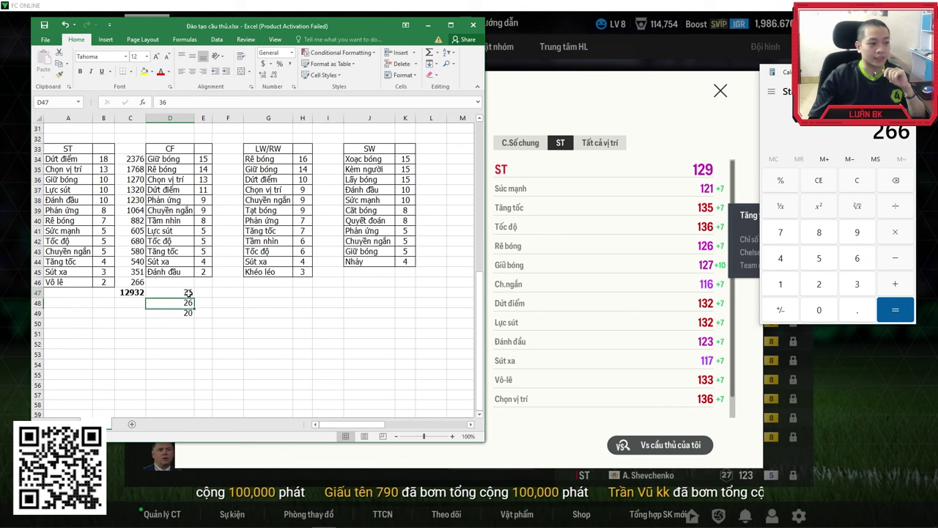
pyautogui.moveTo(188, 292); pyautogui.dragTo(189, 312)
pyautogui.click(201, 324)
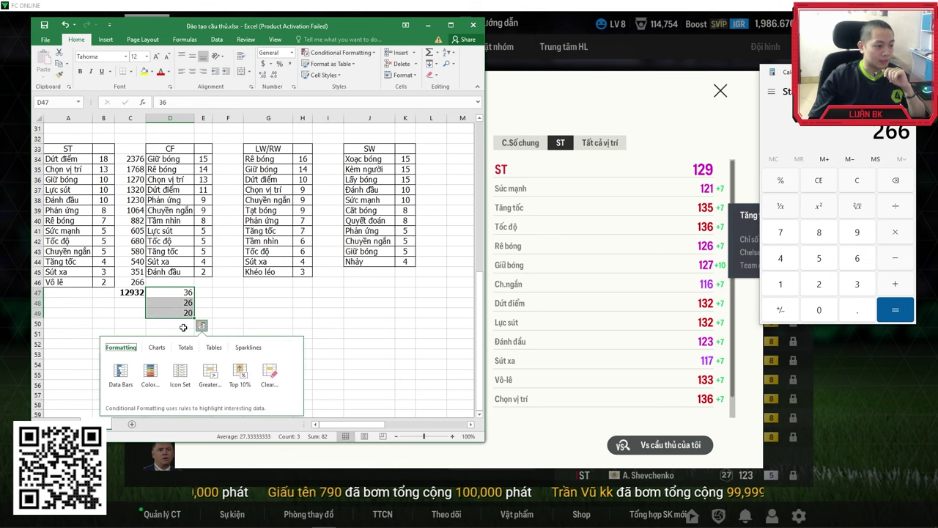
pyautogui.click(185, 347)
pyautogui.click(121, 372)
pyautogui.click(189, 324)
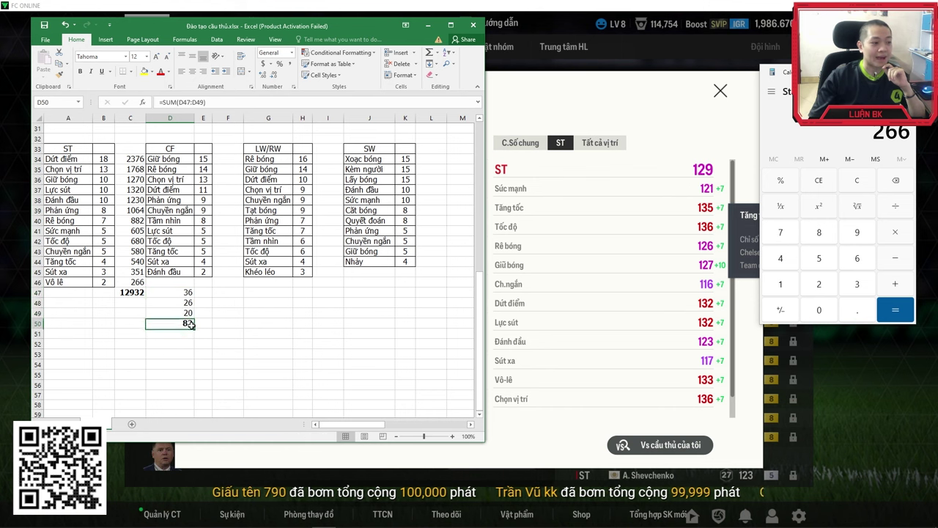
# - Switch to the calculator and add the training gain of 82 to the ST total of 12932
pyautogui.click(135, 291)
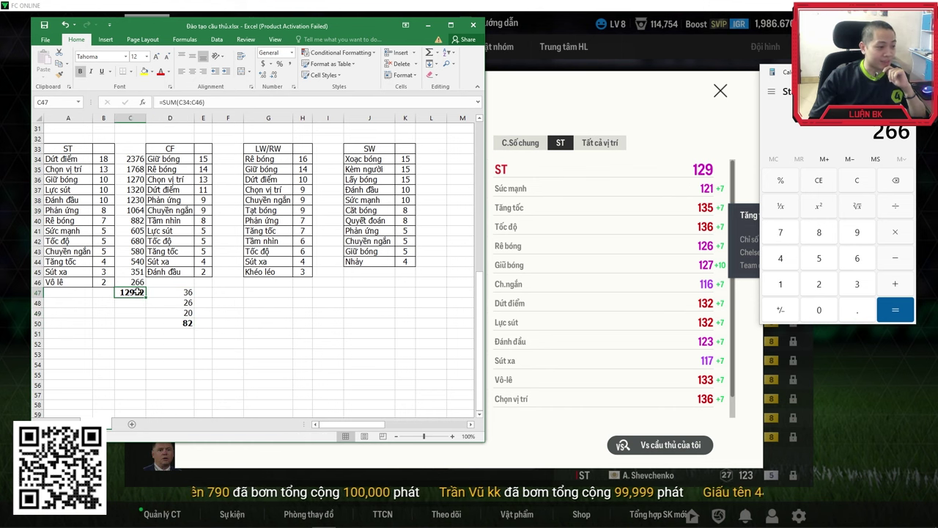
pyautogui.click(819, 284)
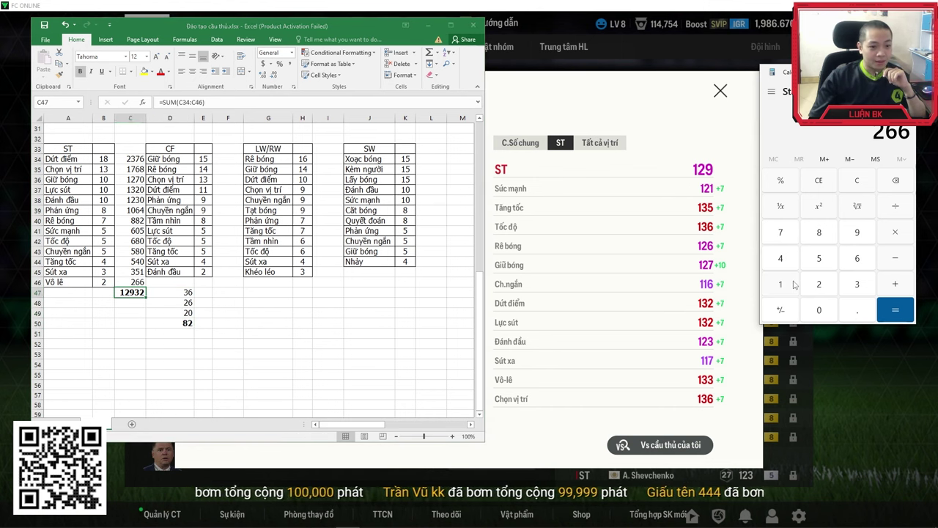
pyautogui.click(852, 230)
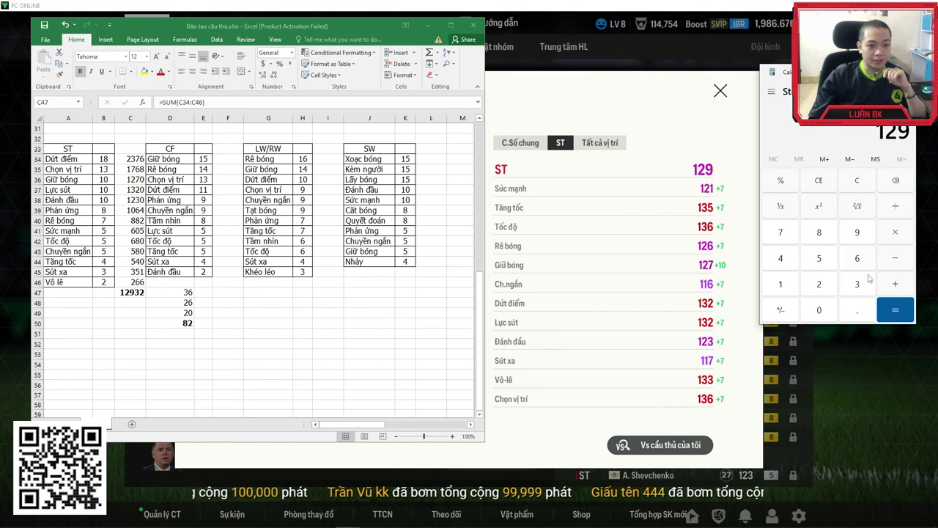
pyautogui.click(856, 285)
pyautogui.click(828, 285)
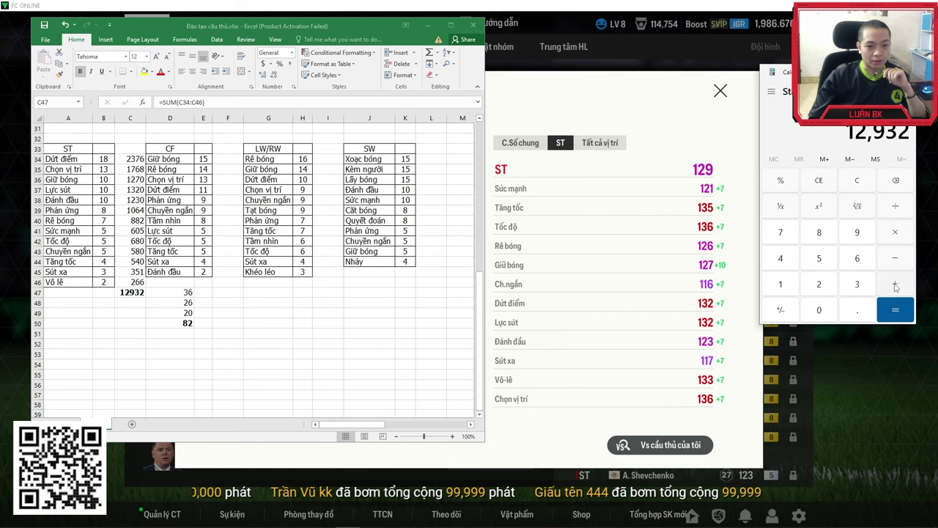
pyautogui.click(828, 235)
pyautogui.click(829, 285)
pyautogui.click(895, 309)
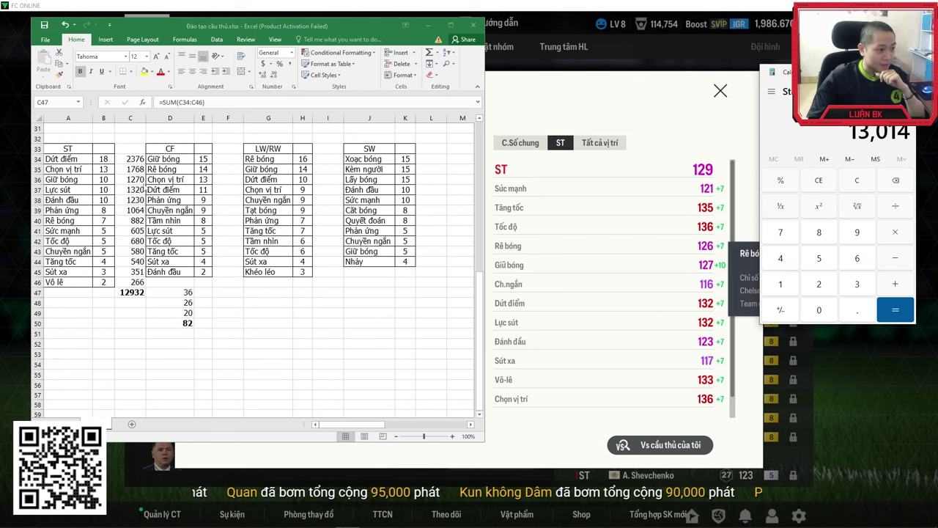
# - Look over the weighted ST scores and examine the CB table's attributes and weights in A4:B15
pyautogui.click(128, 203)
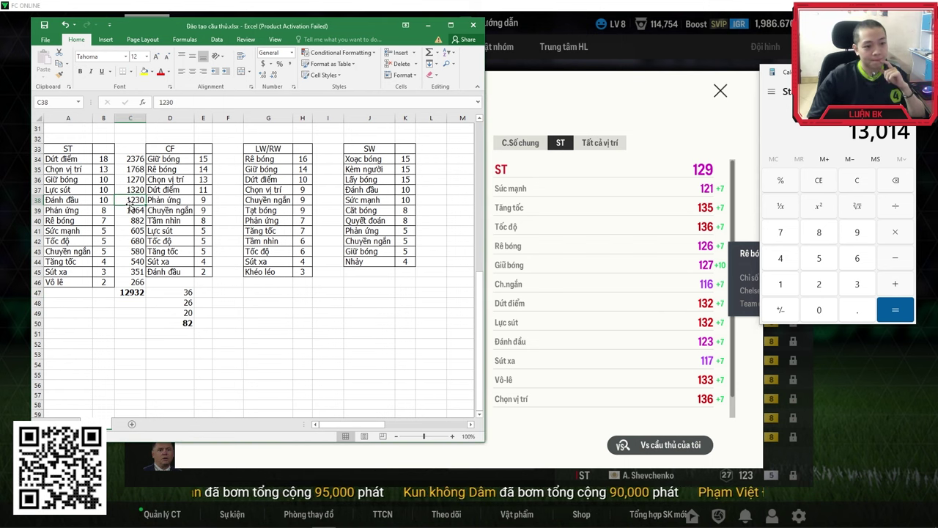
pyautogui.click(124, 161)
pyautogui.scroll(4, 285, 220)
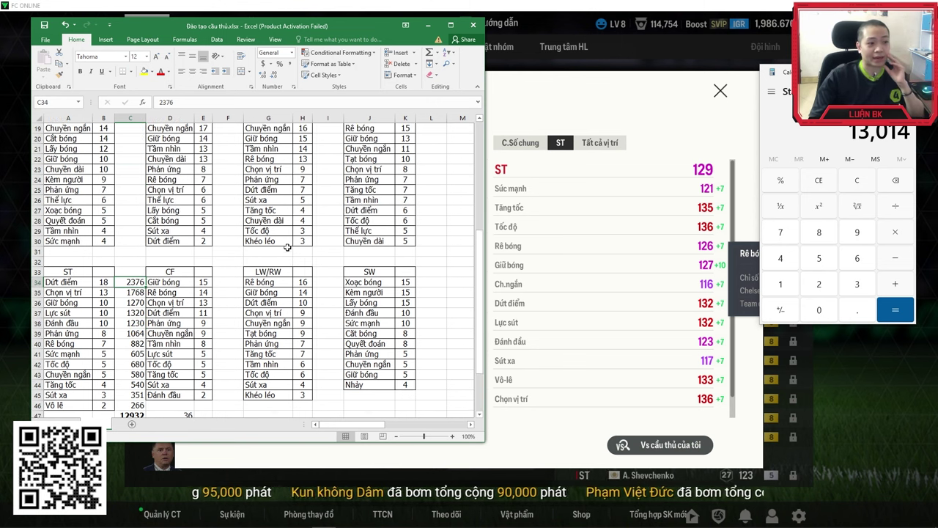
pyautogui.scroll(6, 288, 247)
pyautogui.scroll(-9, 264, 246)
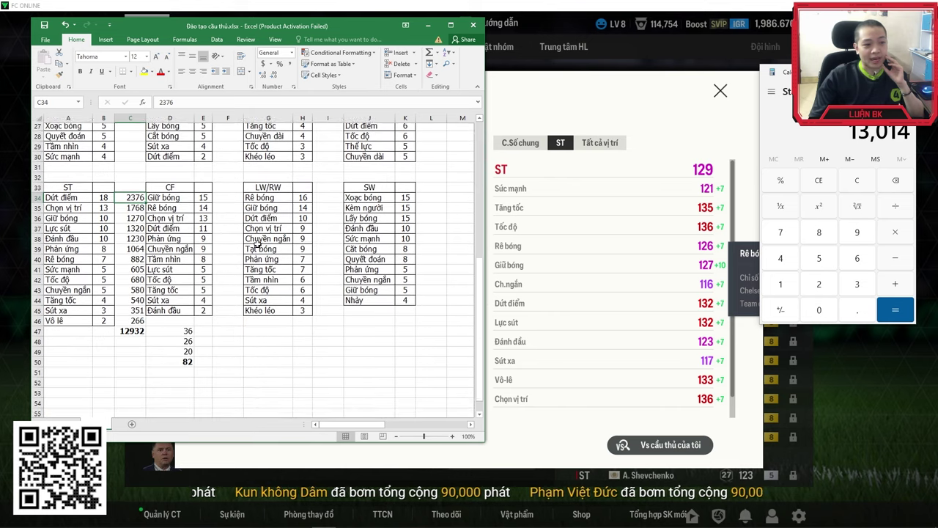
pyautogui.scroll(9, 257, 242)
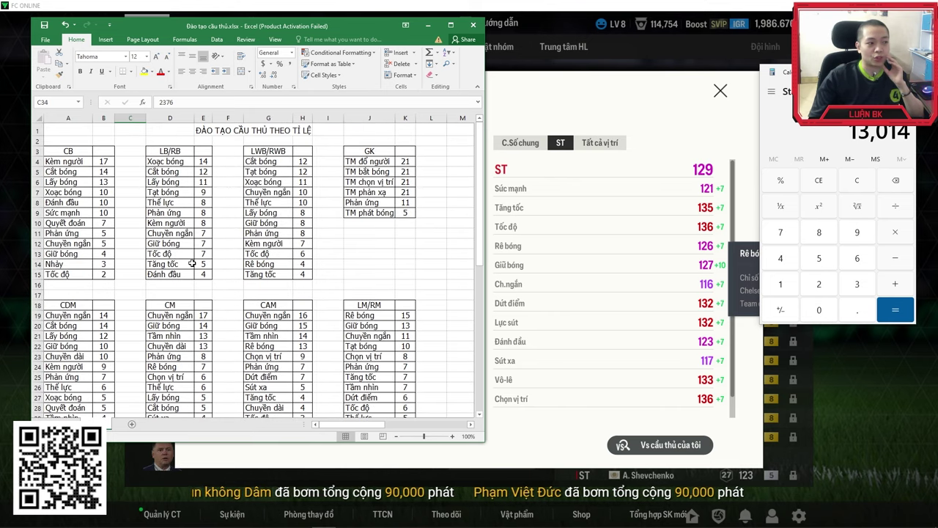
pyautogui.moveTo(77, 161); pyautogui.dragTo(107, 273)
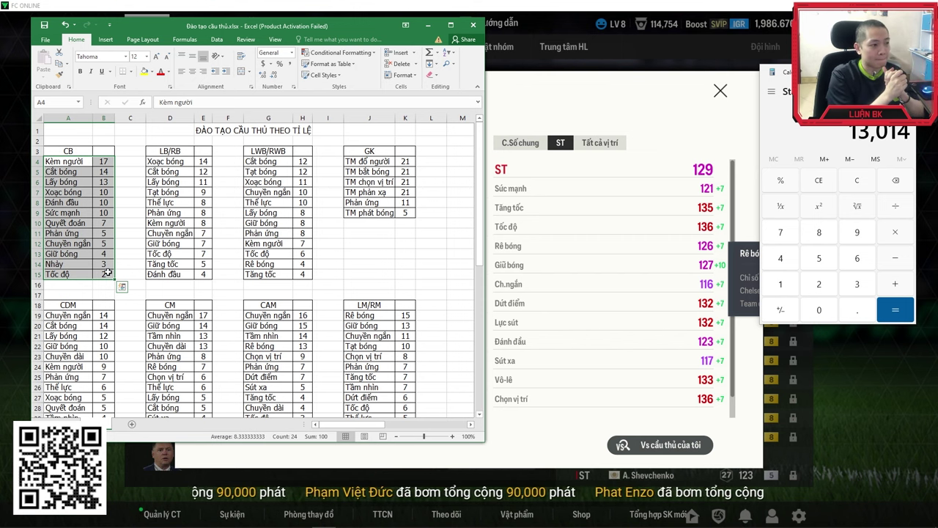
pyautogui.click(82, 182)
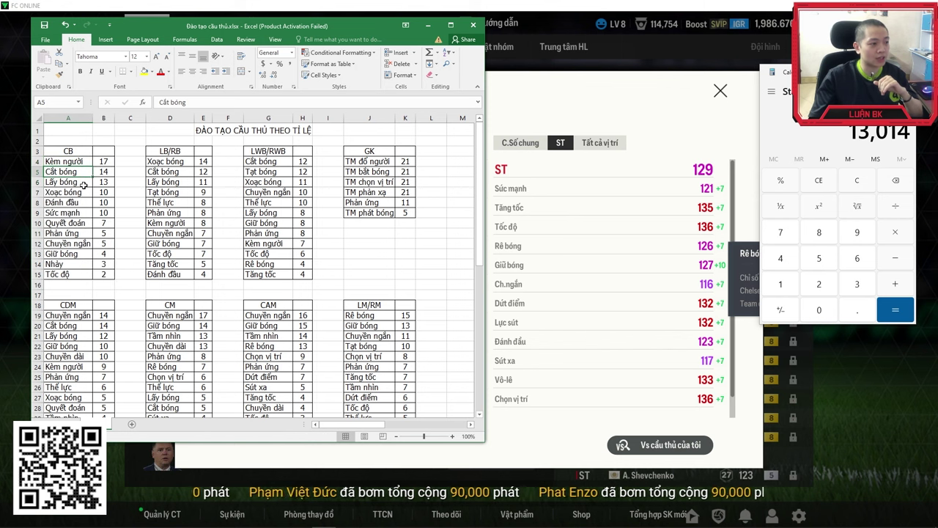
pyautogui.click(76, 204)
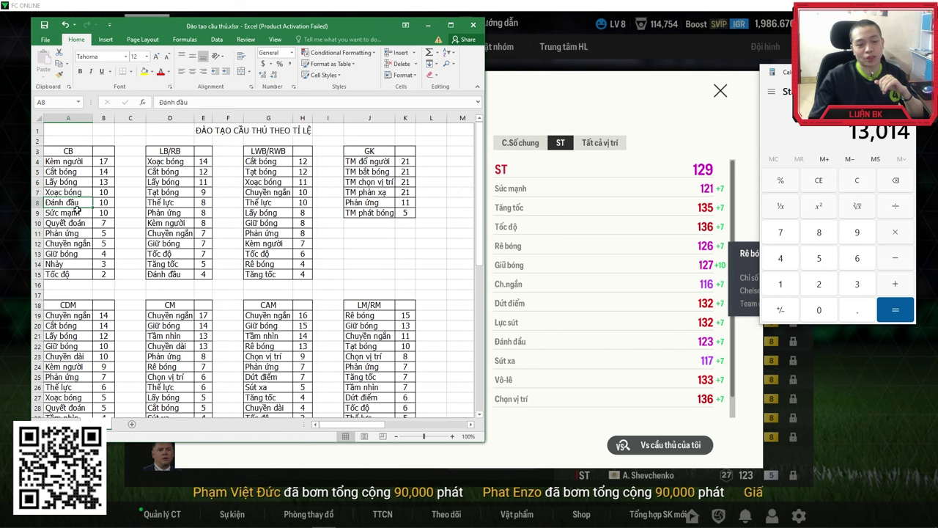
pyautogui.click(82, 161)
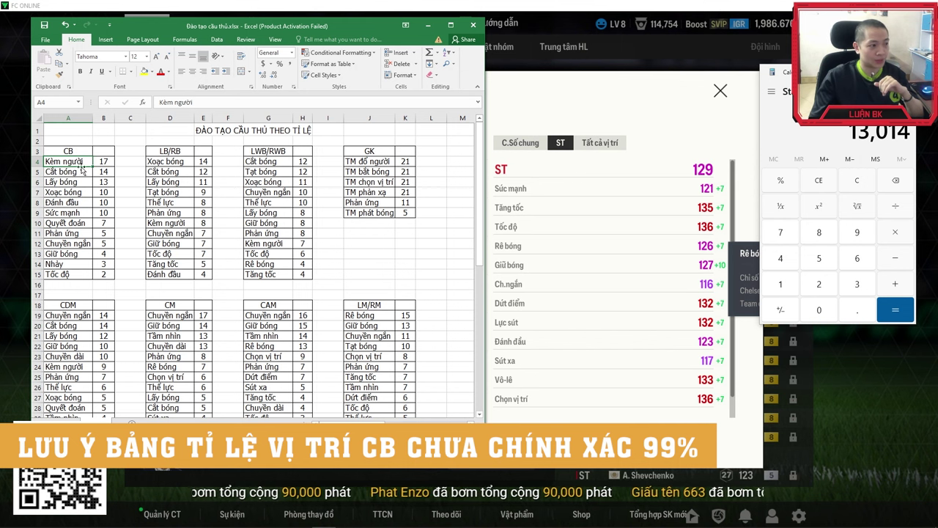
pyautogui.moveTo(61, 163); pyautogui.dragTo(103, 275)
pyautogui.click(79, 231)
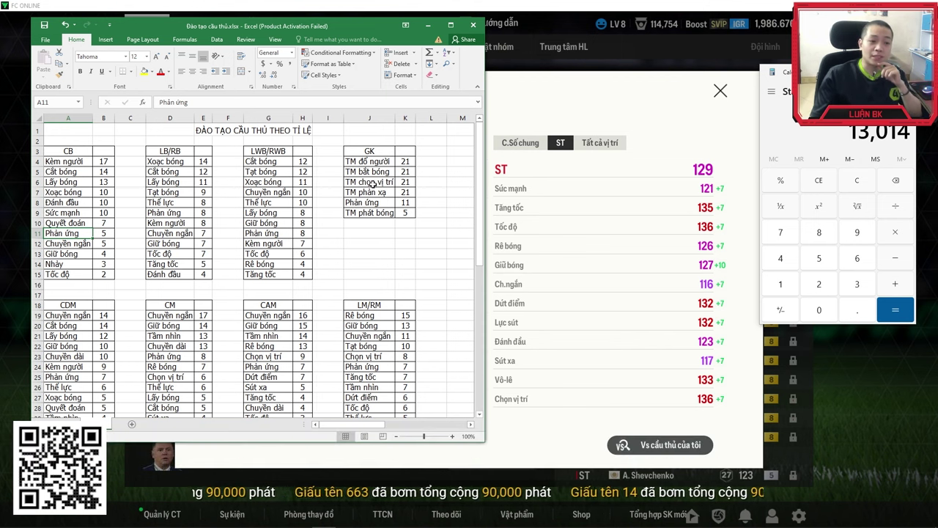
pyautogui.click(74, 203)
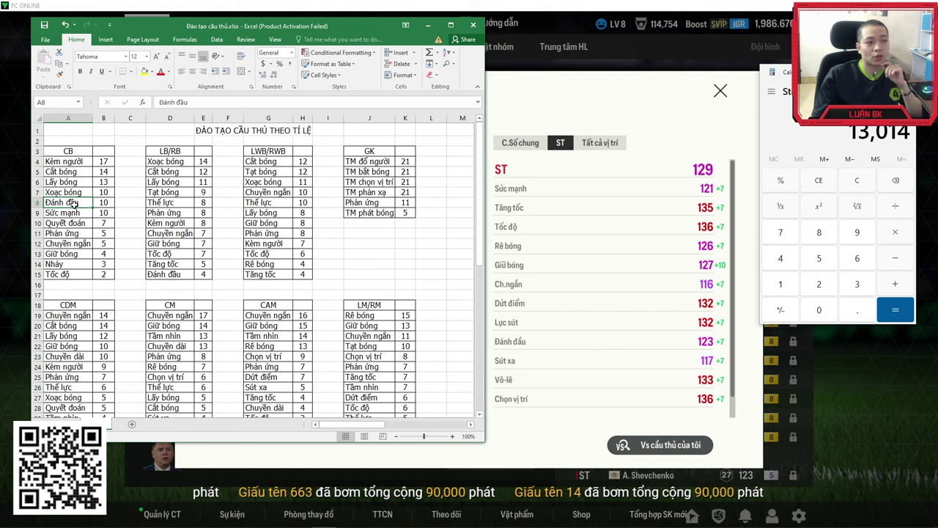
# - Clear the weighted ST scores and their total in C34:C47 and the training gains in D47:D50
pyautogui.scroll(-5, 210, 272)
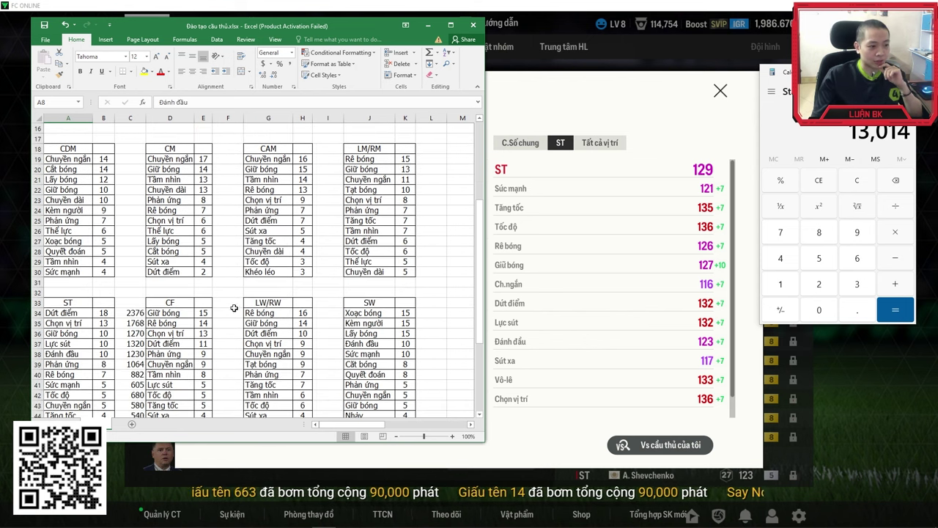
pyautogui.scroll(-4, 281, 284)
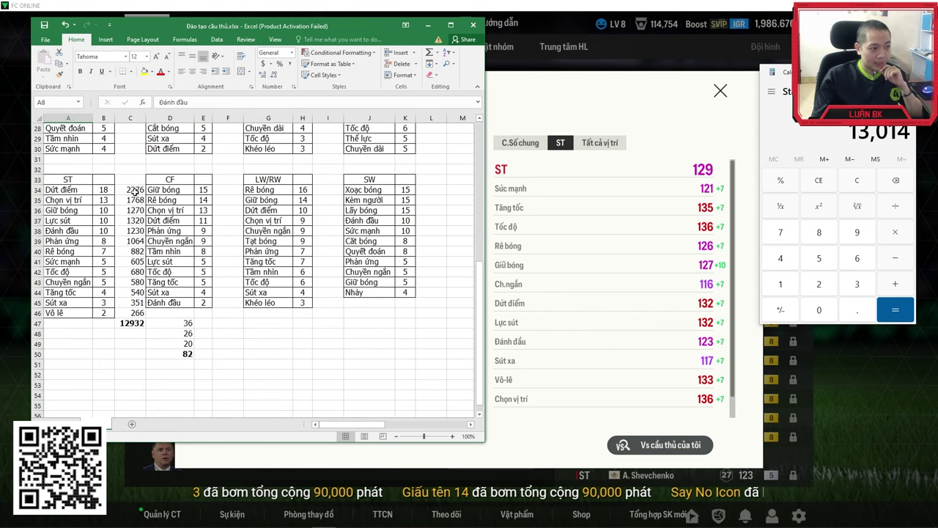
pyautogui.moveTo(134, 190); pyautogui.dragTo(132, 323)
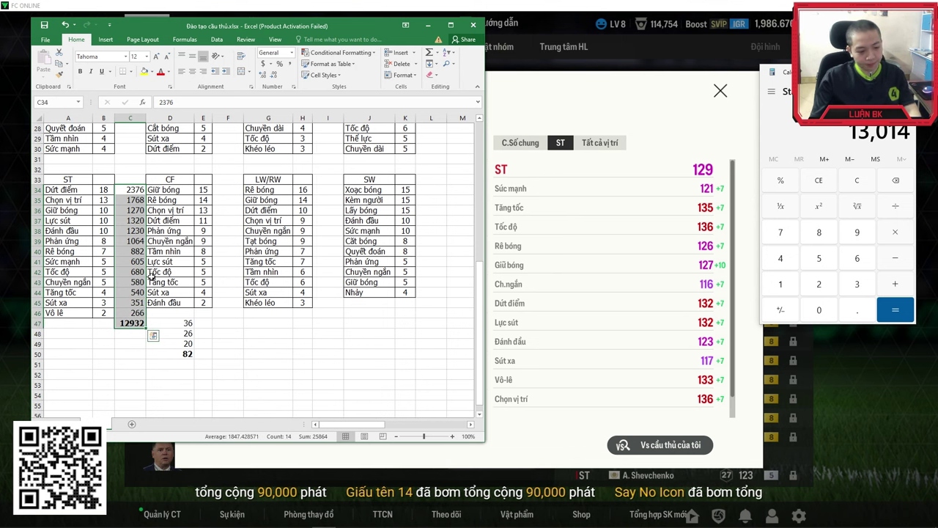
pyautogui.rightClick(138, 214)
pyautogui.click(183, 318)
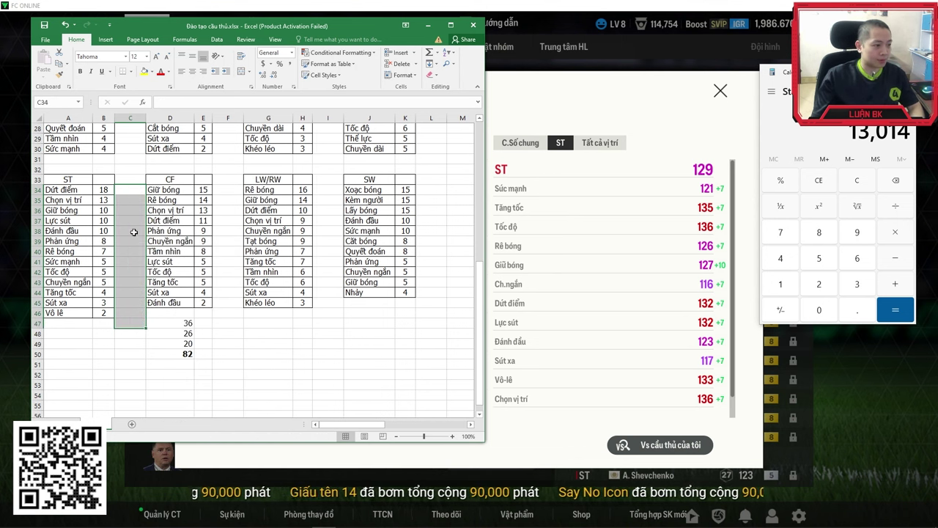
pyautogui.moveTo(187, 324); pyautogui.dragTo(189, 352)
pyautogui.rightClick(188, 352)
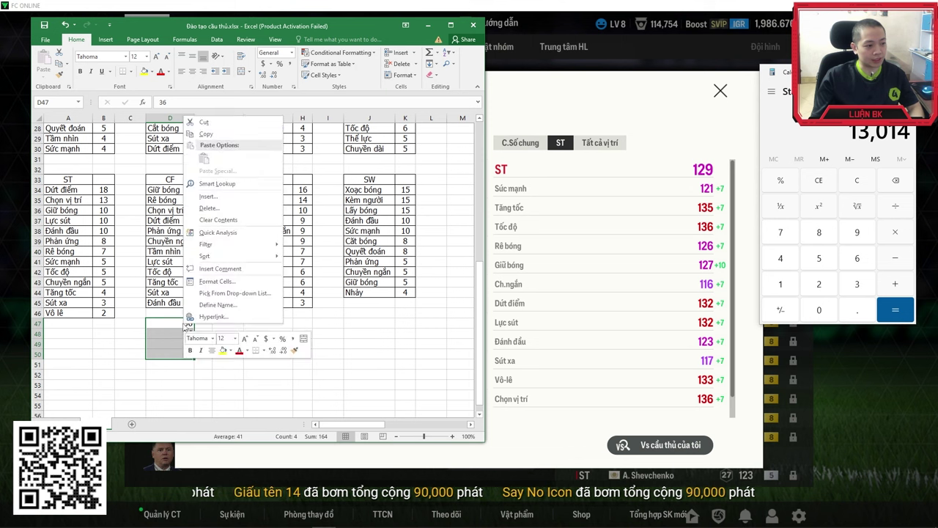
pyautogui.click(220, 219)
# - Examine the ST and CF attributes, then the goalkeeper attributes and their weights in the GK table
pyautogui.click(103, 199)
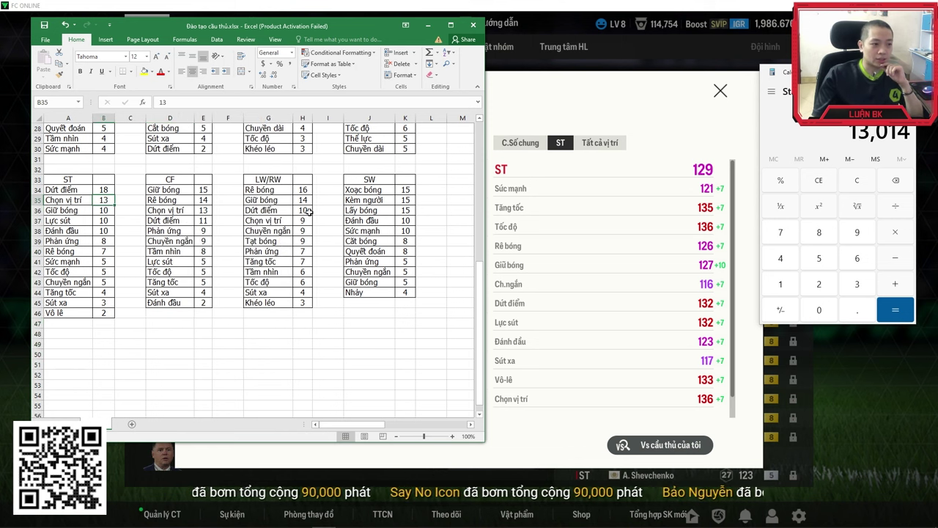
pyautogui.click(187, 192)
pyautogui.scroll(4, 280, 224)
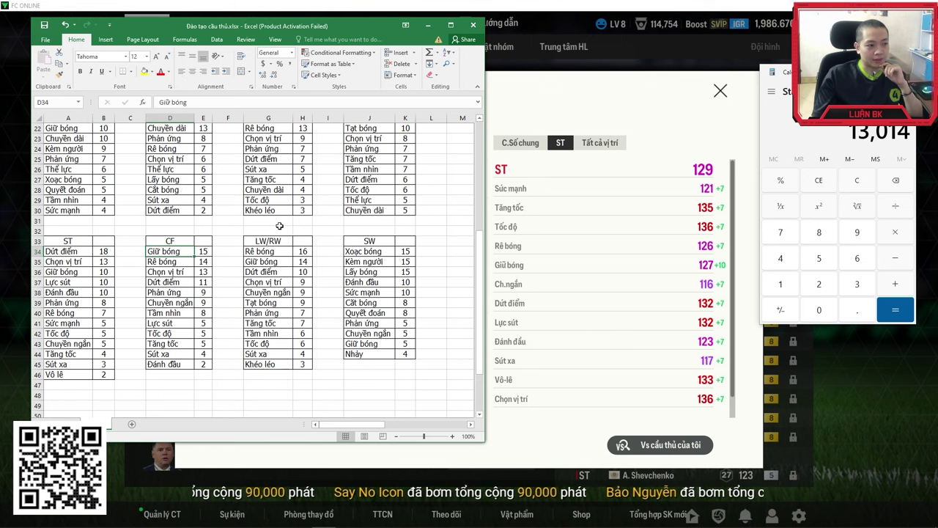
pyautogui.click(277, 219)
pyautogui.scroll(4, 377, 205)
pyautogui.click(370, 171)
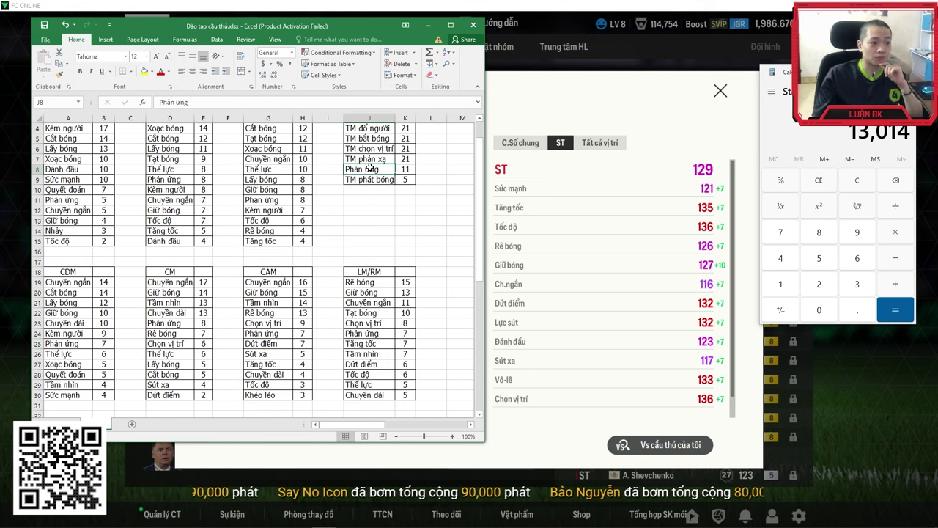
pyautogui.scroll(1, 330, 209)
pyautogui.click(248, 214)
pyautogui.click(387, 164)
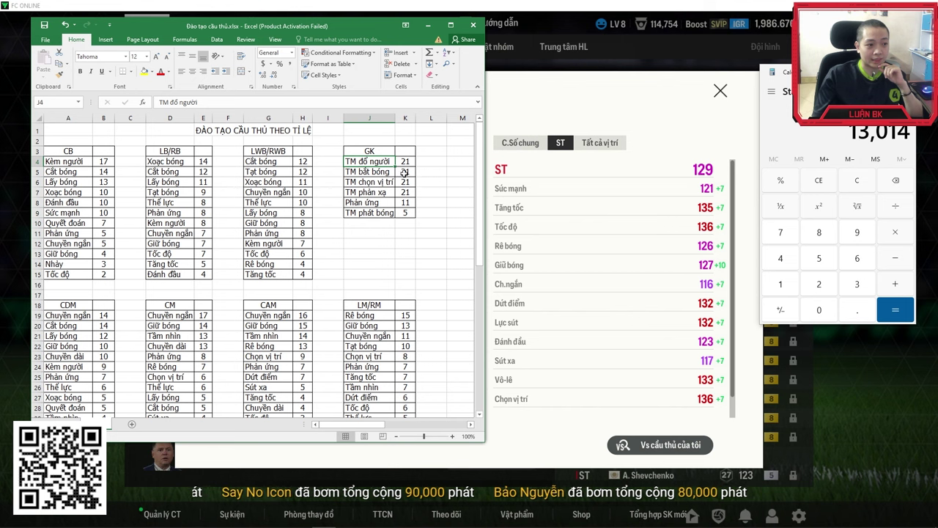
pyautogui.click(404, 173)
pyautogui.click(374, 169)
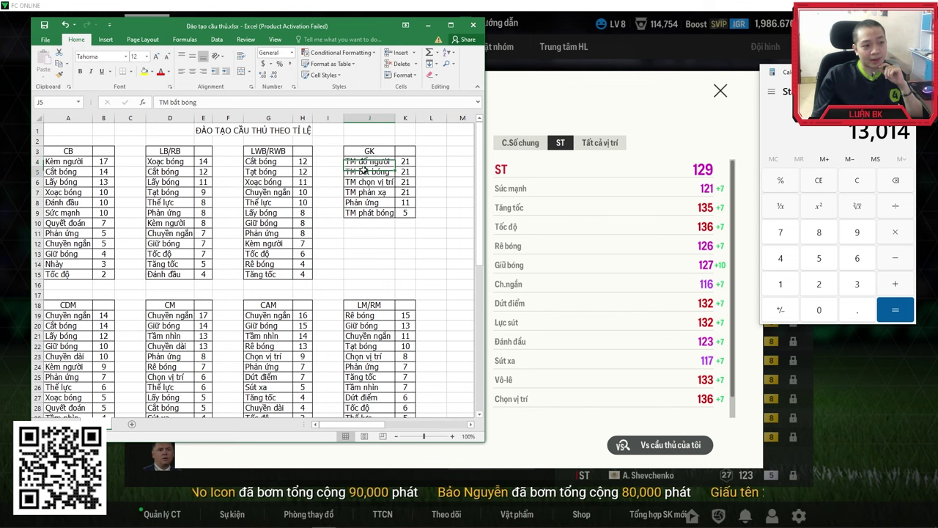
pyautogui.click(366, 179)
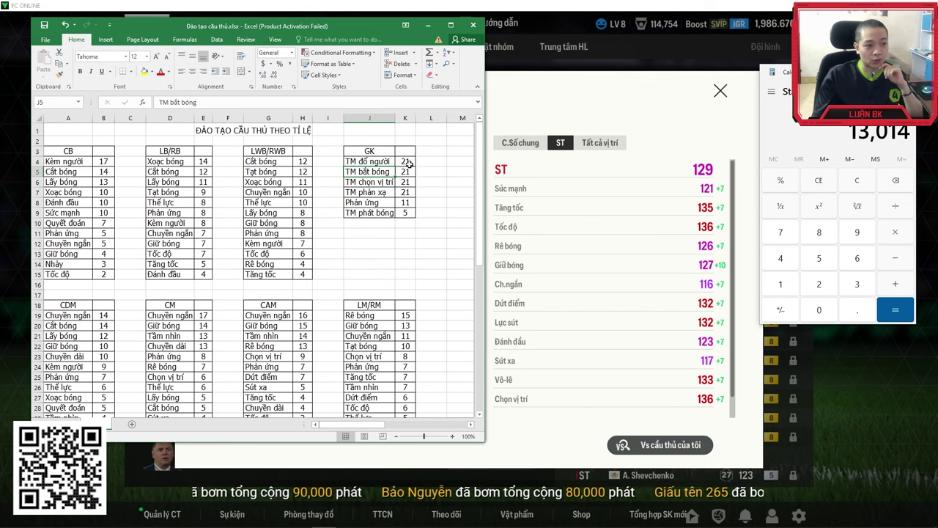
pyautogui.click(405, 160)
pyautogui.click(407, 202)
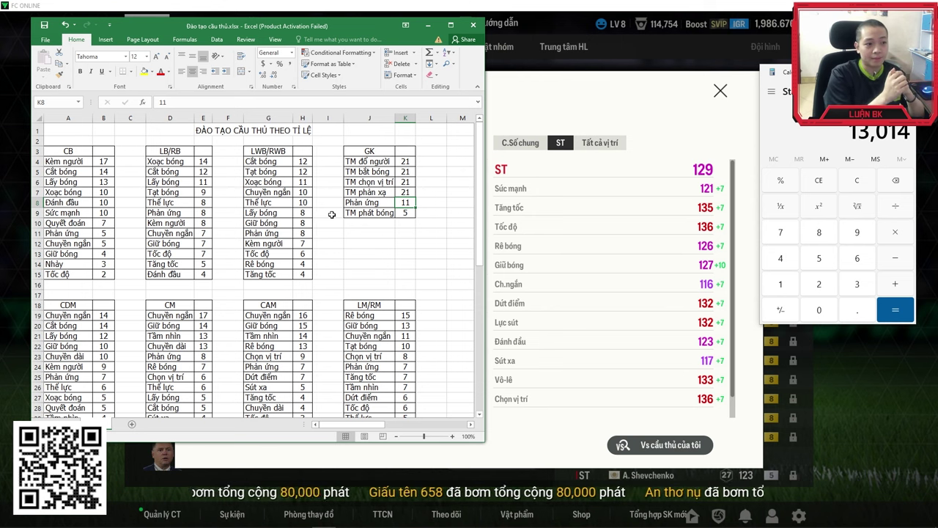
# - Look through the midfield and attacking position tables and check the CB attribute weights in column B
pyautogui.scroll(-7, 224, 218)
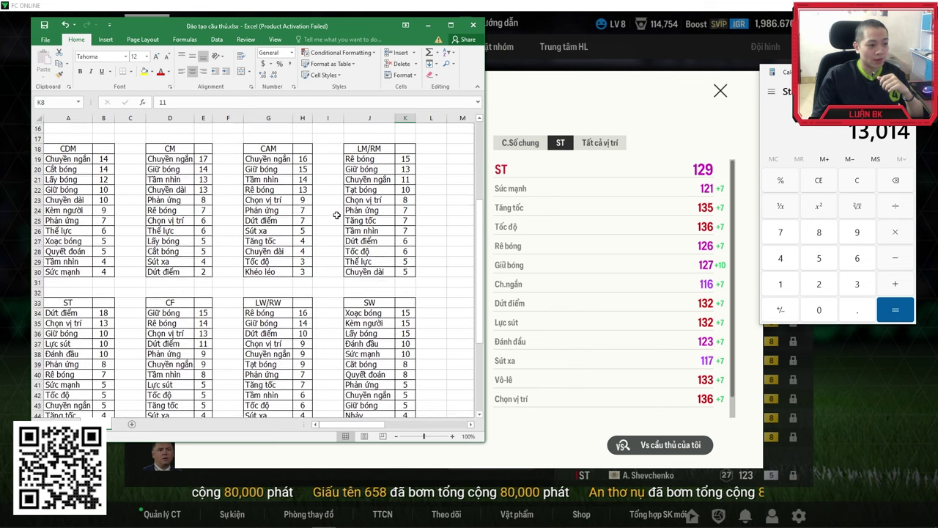
pyautogui.scroll(-1, 293, 249)
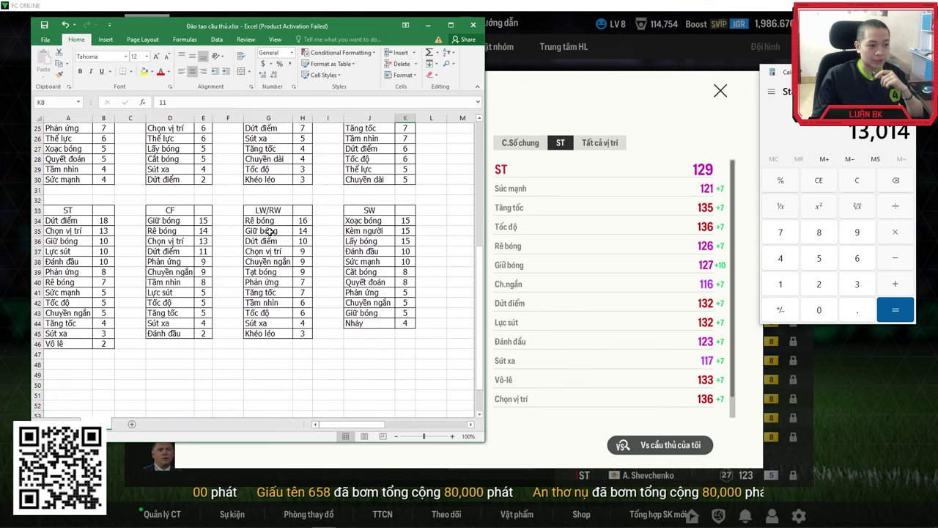
pyautogui.scroll(8, 132, 265)
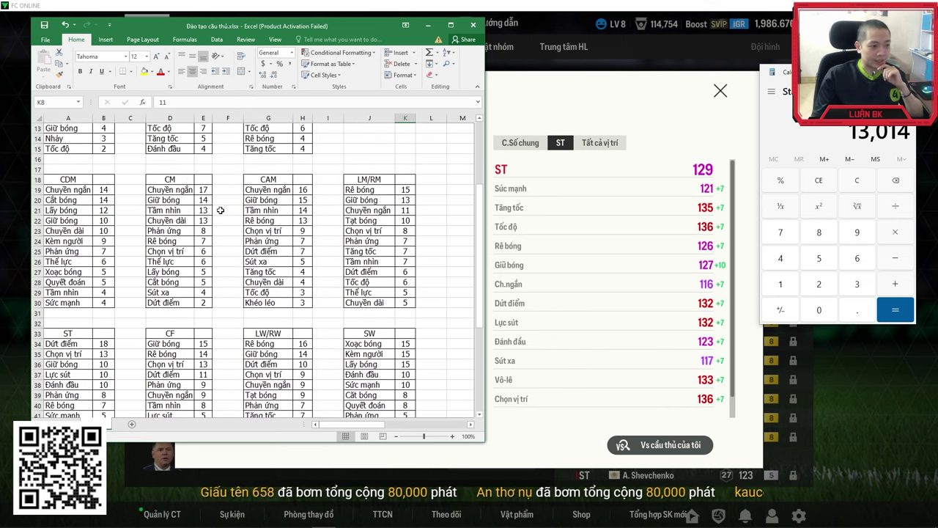
pyautogui.moveTo(66, 161); pyautogui.dragTo(104, 264)
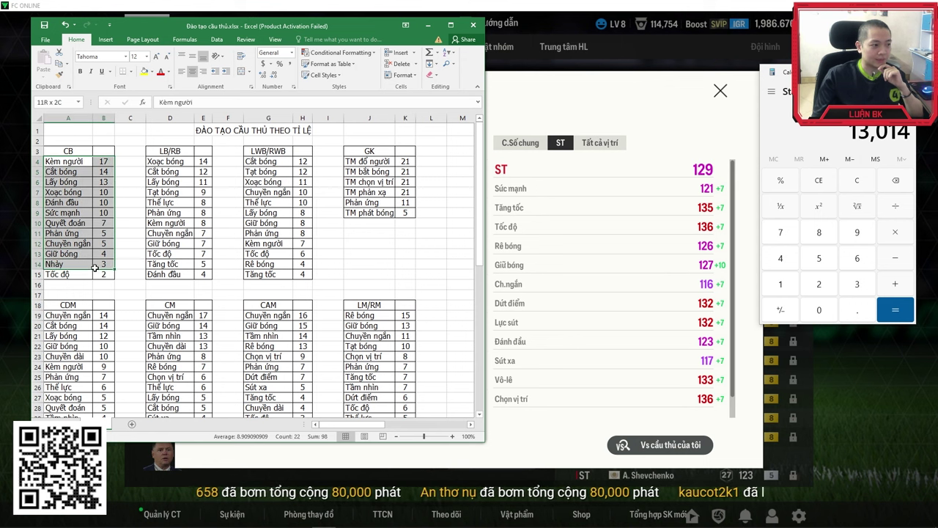
pyautogui.click(134, 236)
pyautogui.click(74, 161)
pyautogui.click(101, 161)
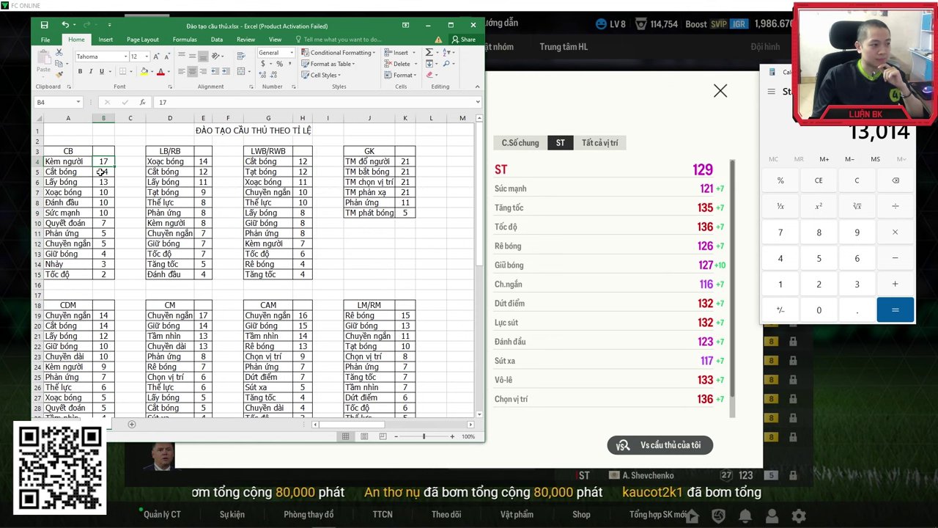
pyautogui.moveTo(101, 161); pyautogui.dragTo(110, 264)
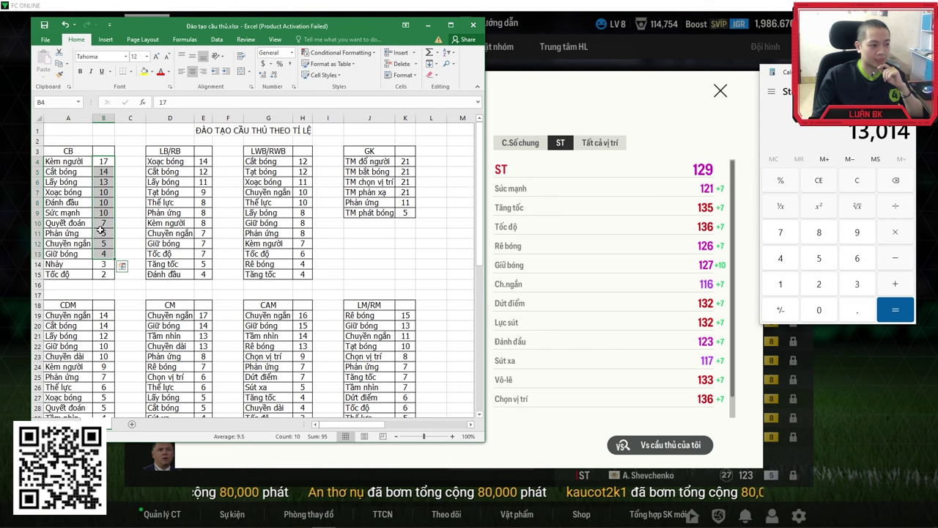
pyautogui.click(99, 223)
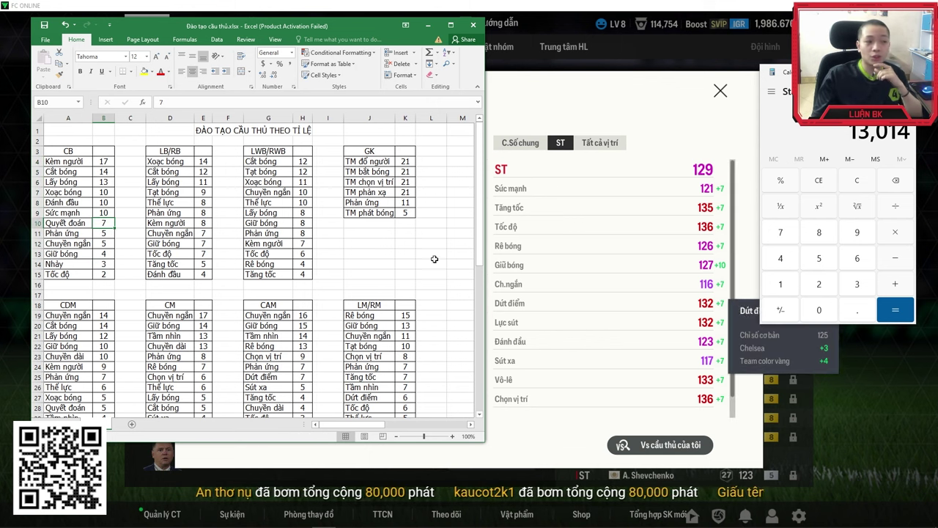
pyautogui.scroll(-3, 355, 234)
pyautogui.scroll(3, 357, 232)
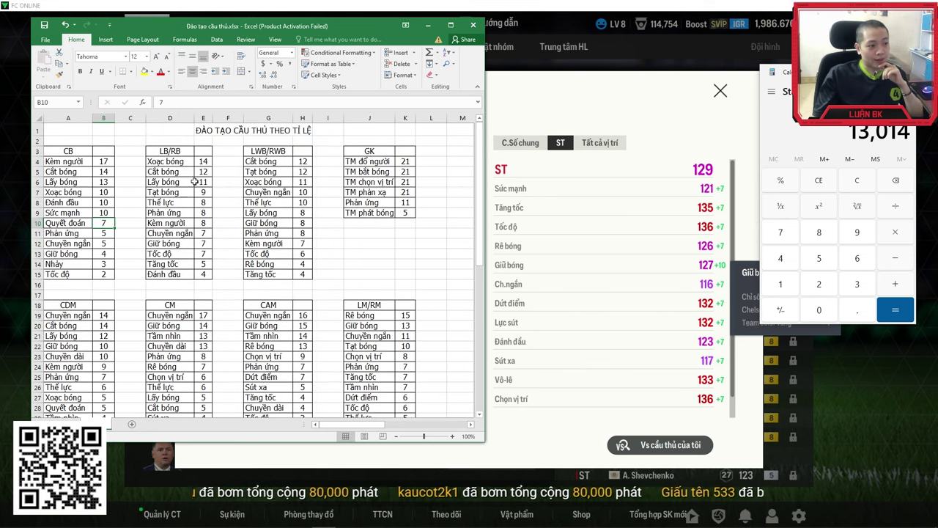
# - Examine the GK table's top attribute weights in rows 4 to 6
pyautogui.scroll(-7, 358, 229)
pyautogui.scroll(3, 344, 316)
pyautogui.scroll(4, 345, 317)
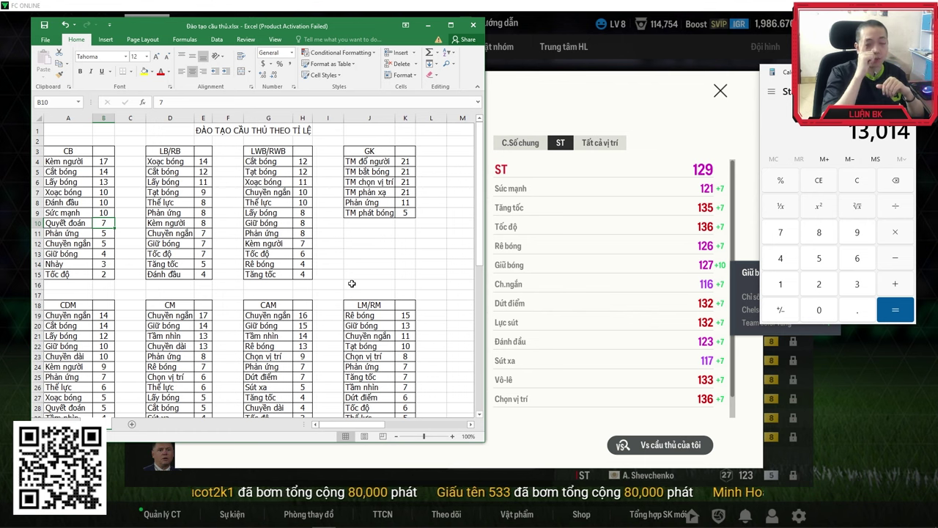
pyautogui.click(427, 171)
pyautogui.moveTo(427, 171)
pyautogui.mouseDown()
pyautogui.moveTo(429, 192)
pyautogui.moveTo(422, 163)
pyautogui.moveTo(432, 164)
pyautogui.moveTo(431, 185)
pyautogui.mouseUp()
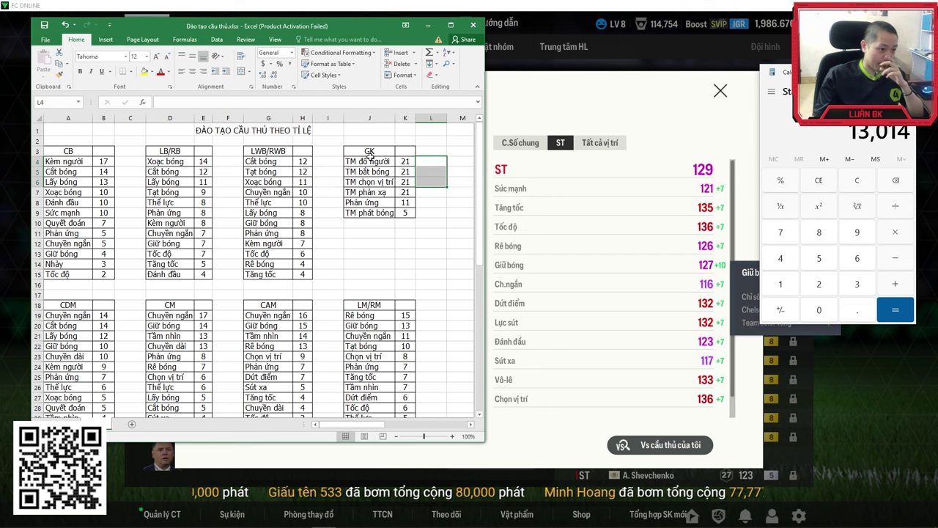
pyautogui.moveTo(423, 167); pyautogui.dragTo(431, 188)
pyautogui.click(425, 164)
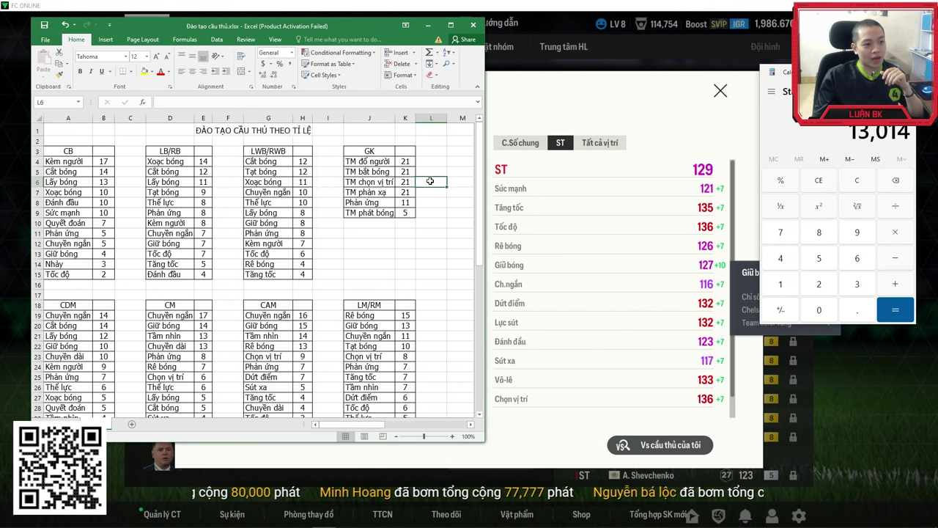
pyautogui.click(430, 172)
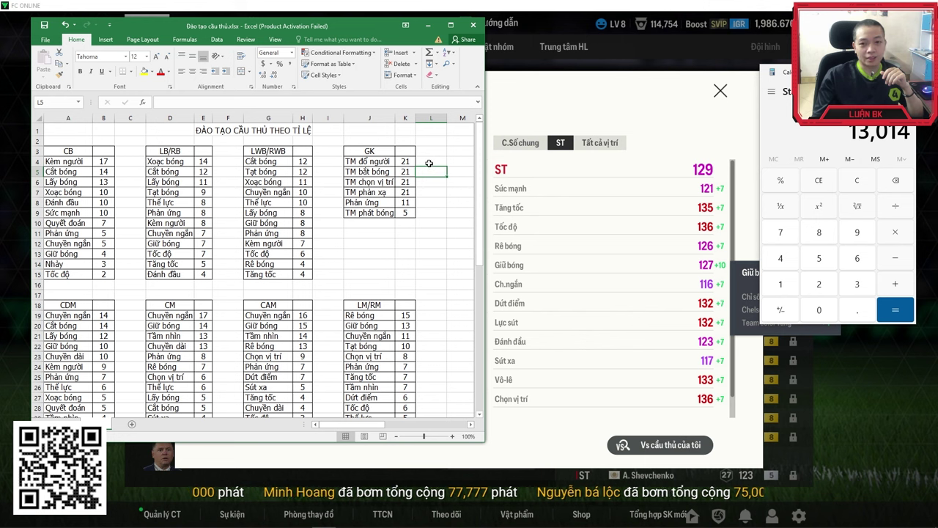
pyautogui.click(429, 162)
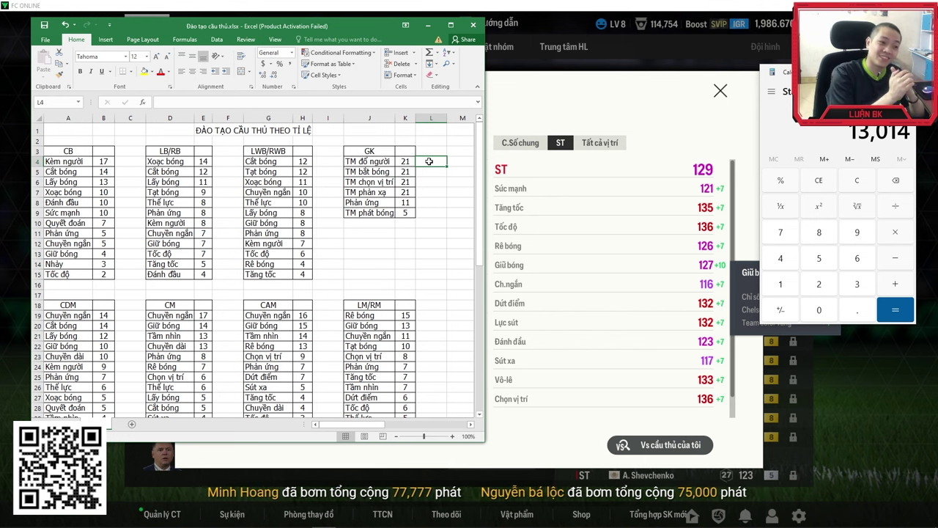
pyautogui.moveTo(429, 161)
pyautogui.mouseDown()
pyautogui.moveTo(430, 183)
pyautogui.moveTo(431, 167)
pyautogui.mouseUp()
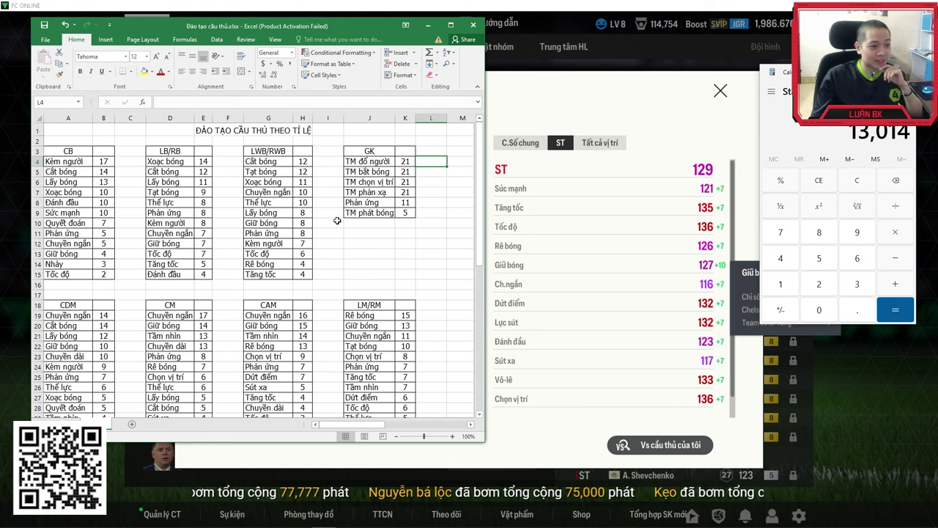
# - Look over the LWB/RWB and GK attributes, the Dứt điểm weight for ST and the midfield position tables
pyautogui.click(281, 204)
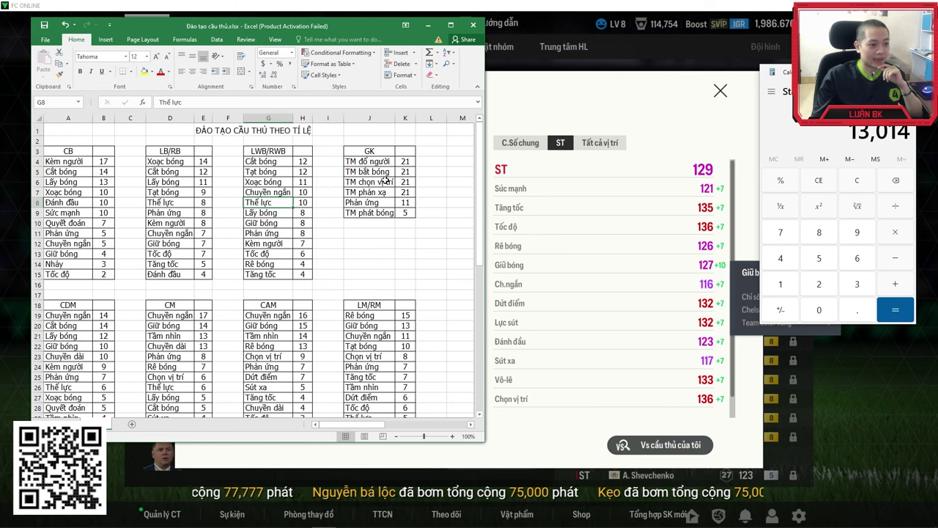
pyautogui.click(381, 182)
pyautogui.scroll(-5, 210, 235)
pyautogui.scroll(-5, 210, 235)
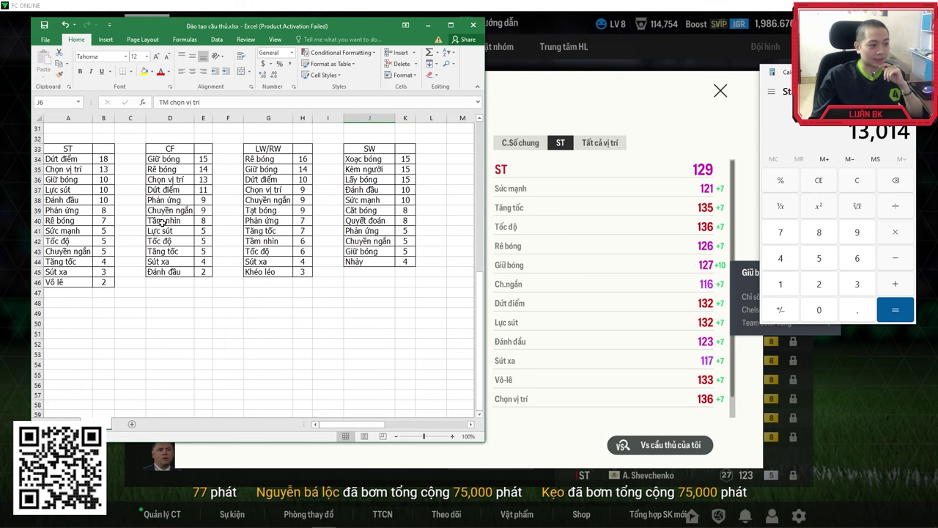
pyautogui.click(108, 160)
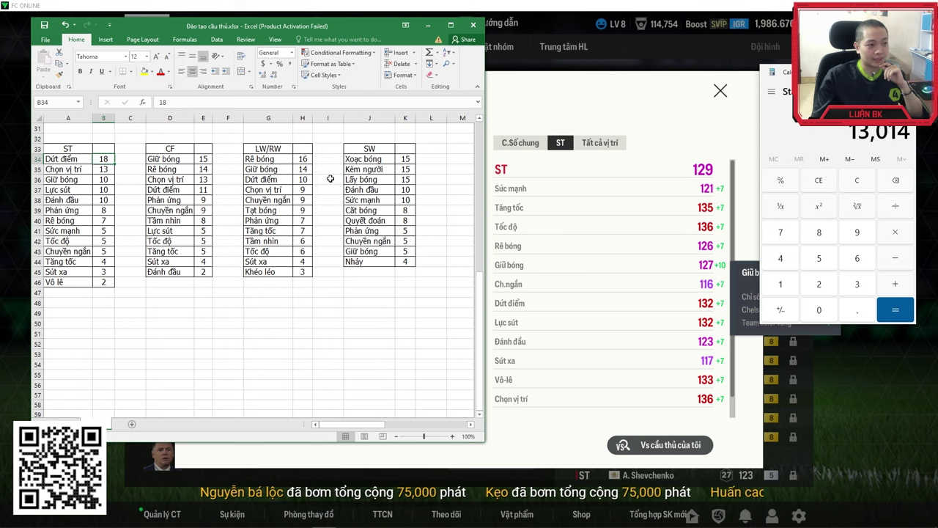
pyautogui.scroll(10, 293, 201)
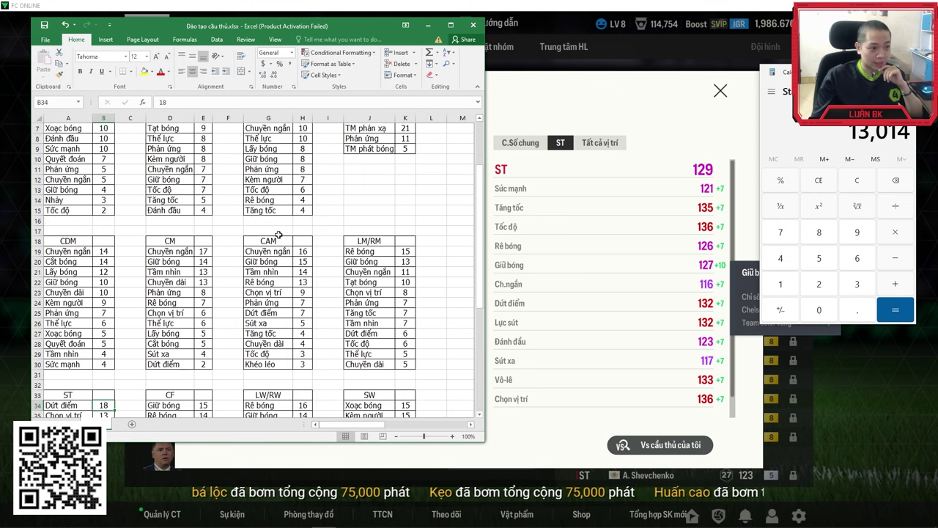
pyautogui.scroll(-6, 100, 190)
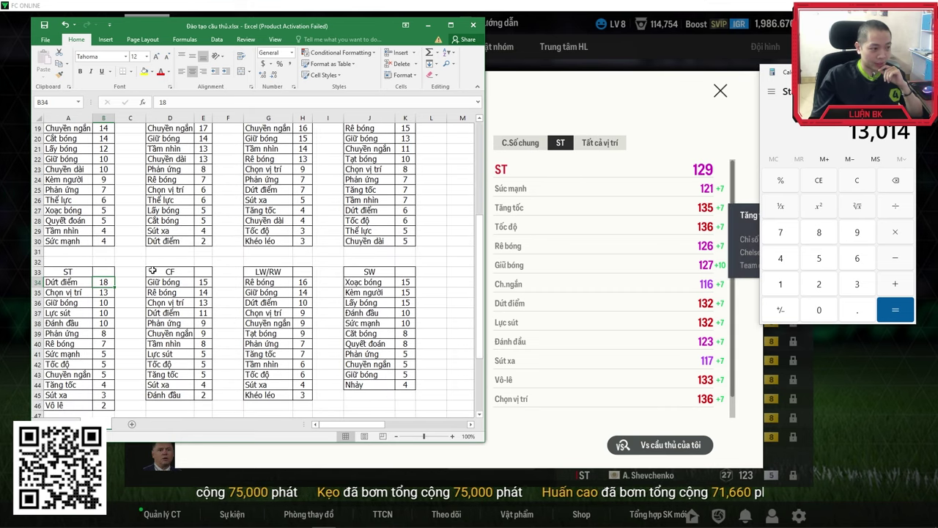
pyautogui.scroll(-2, 103, 271)
# - Go through the ST attribute weights row by row, from Dứt điểm down to Vô lê
pyautogui.click(125, 242)
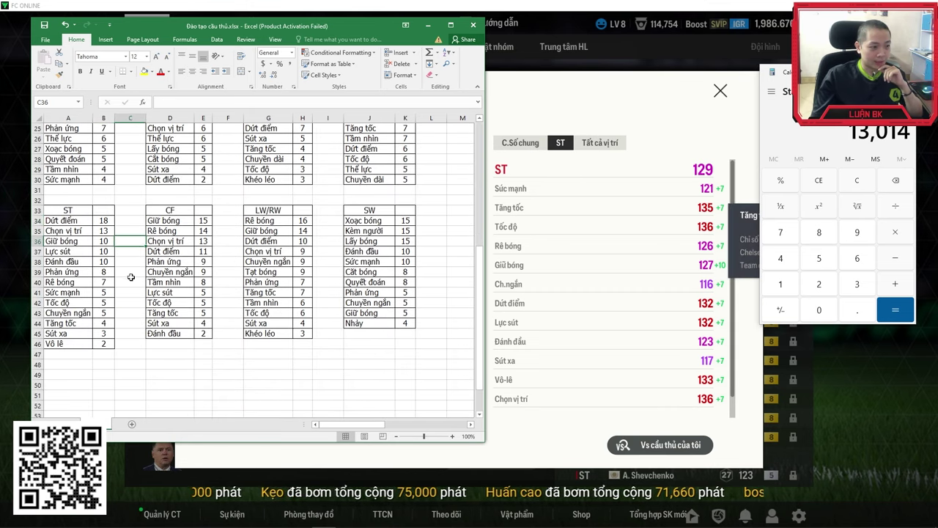
pyautogui.click(128, 223)
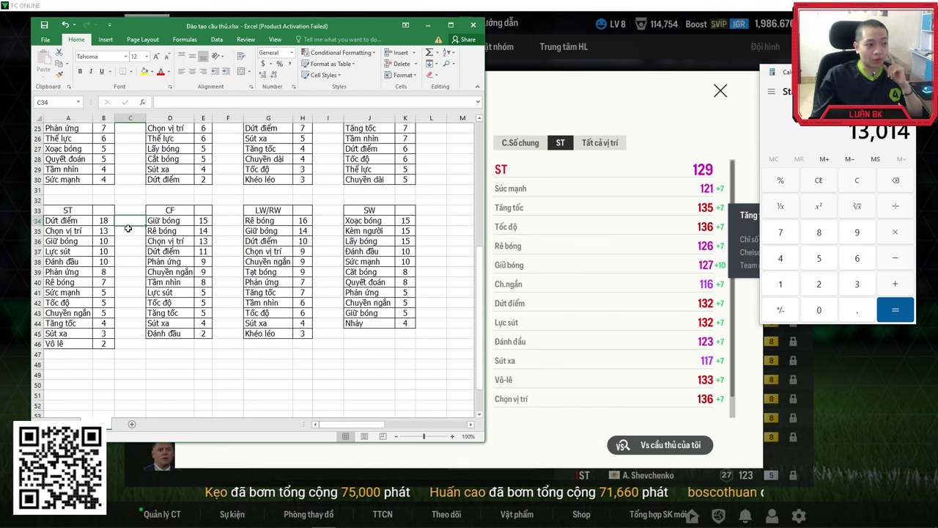
pyautogui.click(126, 232)
pyautogui.click(125, 243)
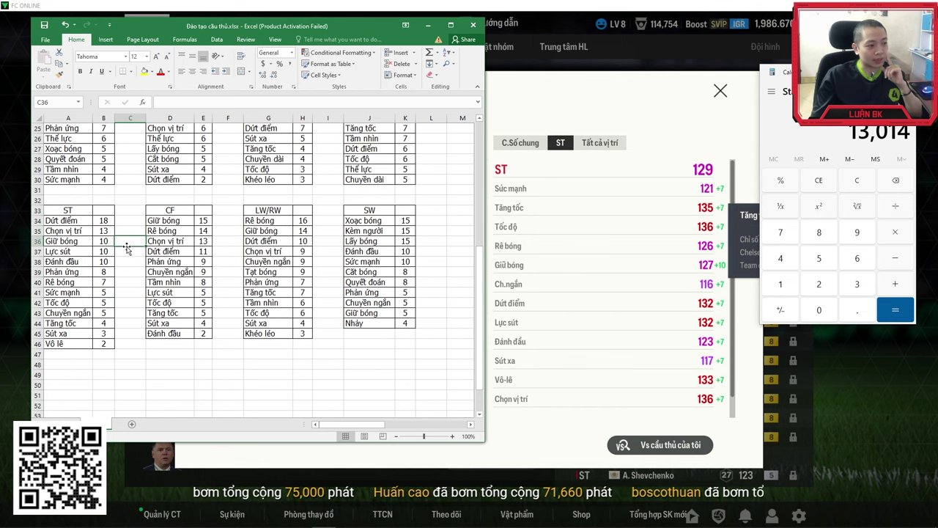
pyautogui.click(128, 233)
pyautogui.click(126, 242)
pyautogui.click(130, 234)
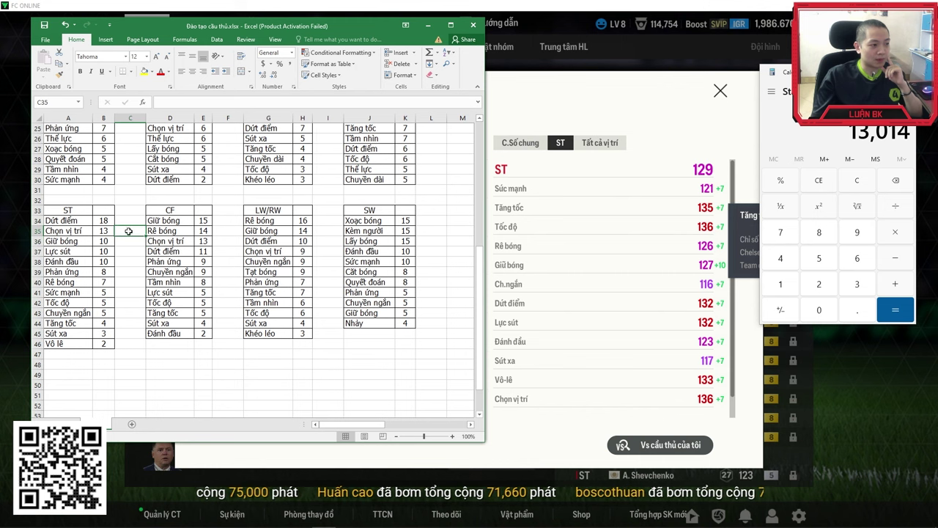
pyautogui.click(126, 242)
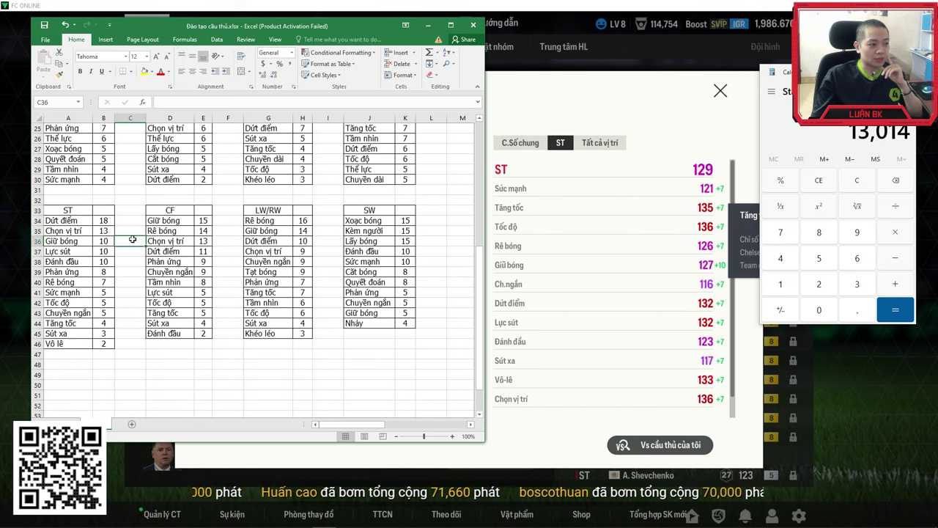
pyautogui.moveTo(130, 220); pyautogui.dragTo(131, 344)
pyautogui.click(129, 290)
pyautogui.click(124, 223)
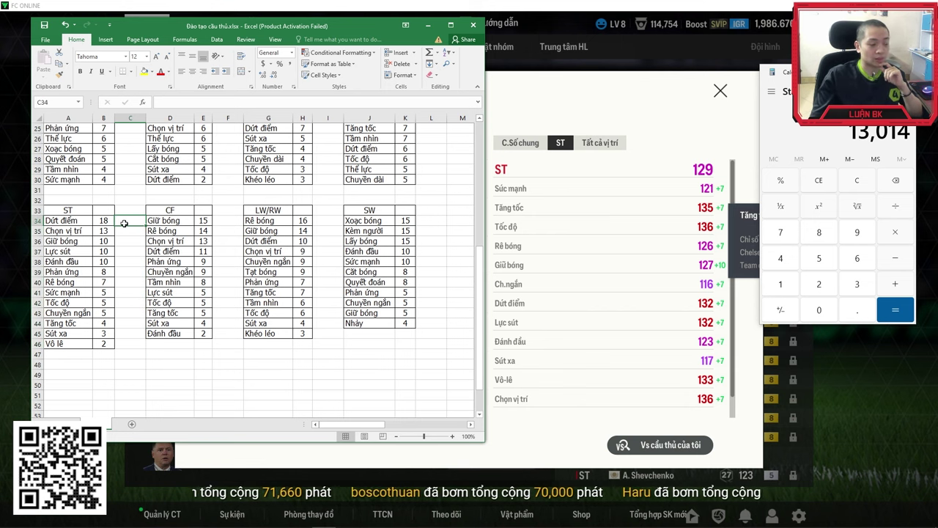
# - Review the highest-weighted ST attributes in rows 34 to 37: Dứt điểm, Chọn vị trí, Giữ bóng and Lực sút
pyautogui.scroll(-2, 125, 224)
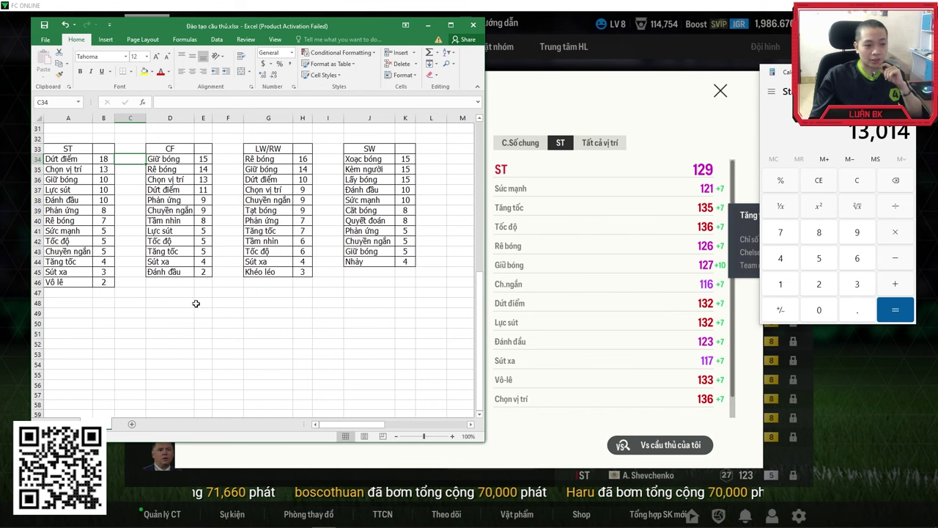
pyautogui.click(176, 293)
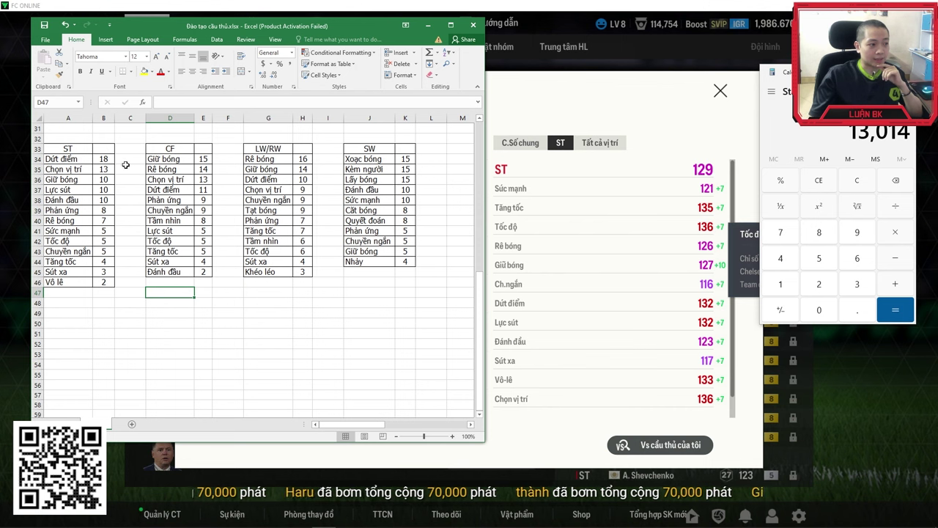
pyautogui.moveTo(126, 159); pyautogui.dragTo(129, 271)
pyautogui.click(128, 230)
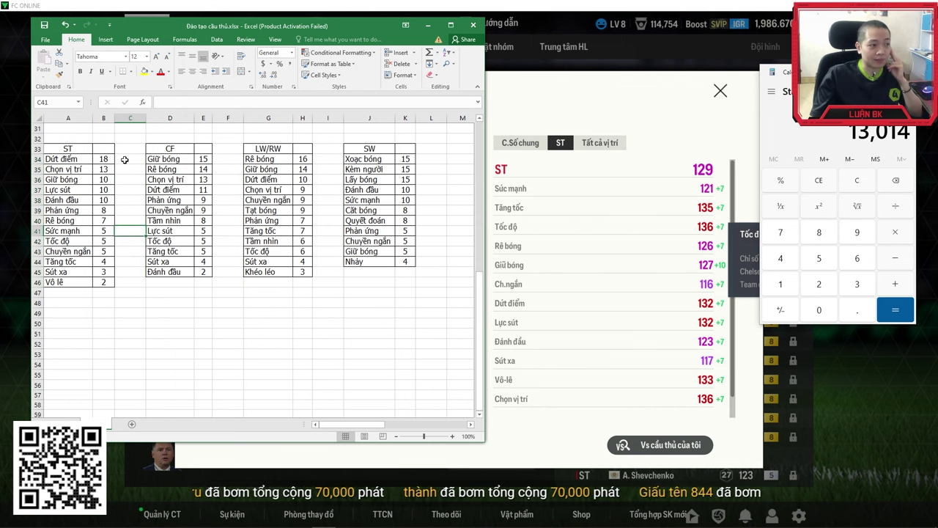
pyautogui.moveTo(124, 159); pyautogui.dragTo(127, 176)
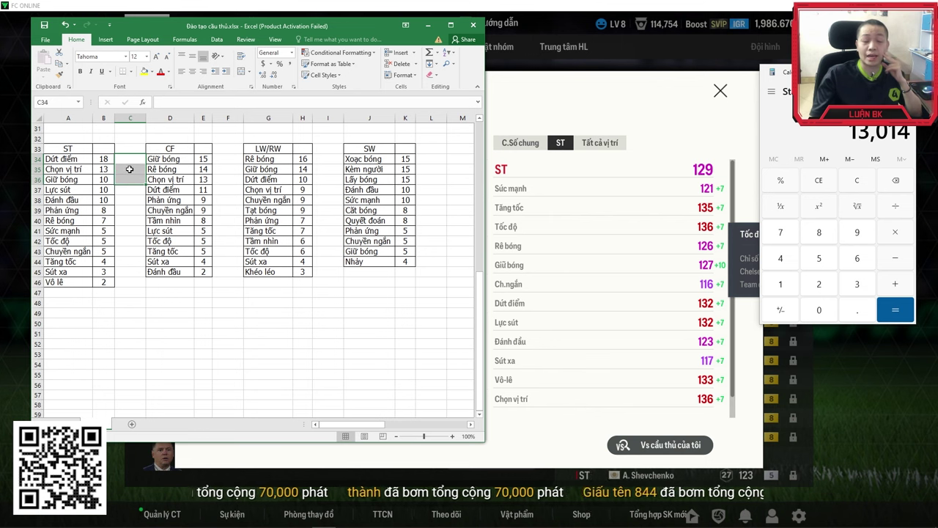
pyautogui.click(129, 169)
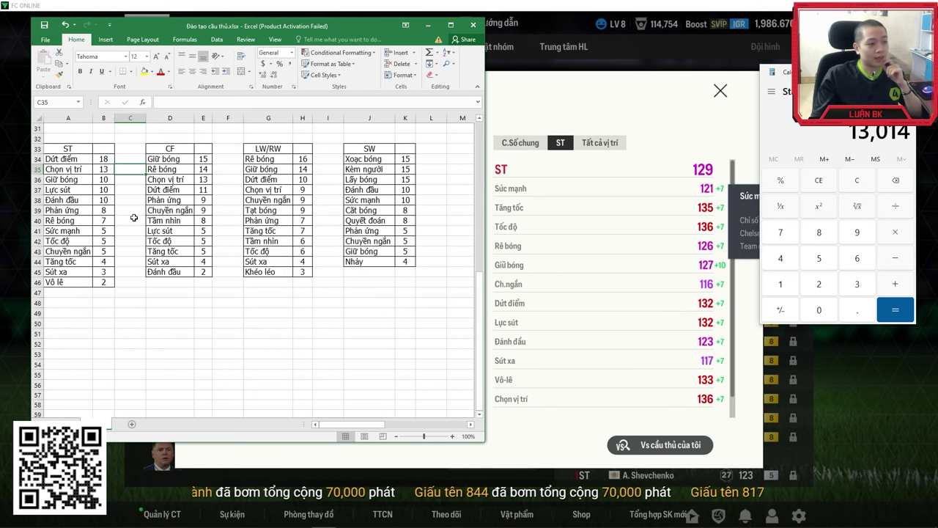
pyautogui.click(129, 180)
pyautogui.click(130, 190)
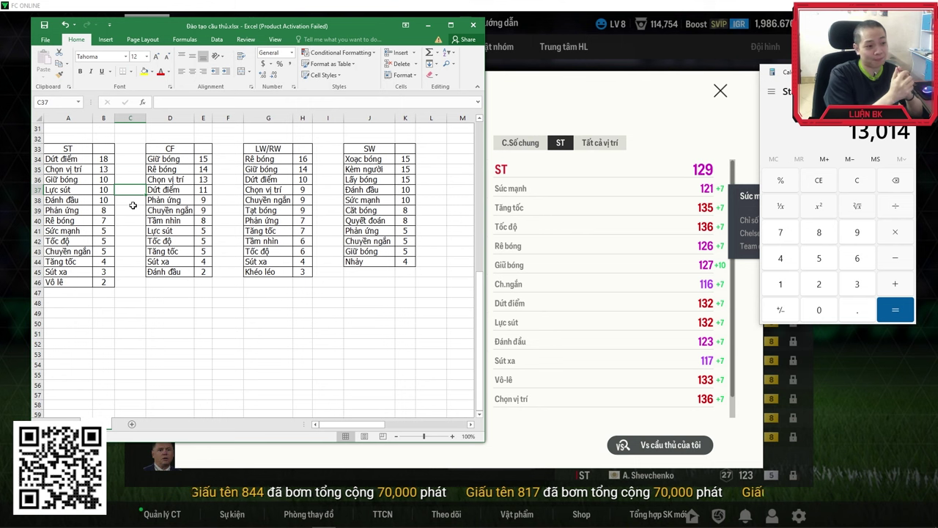
# - Switch to FC Online, check Fernando Torres's player information and close it to return to the squad
pyautogui.scroll(10, 264, 199)
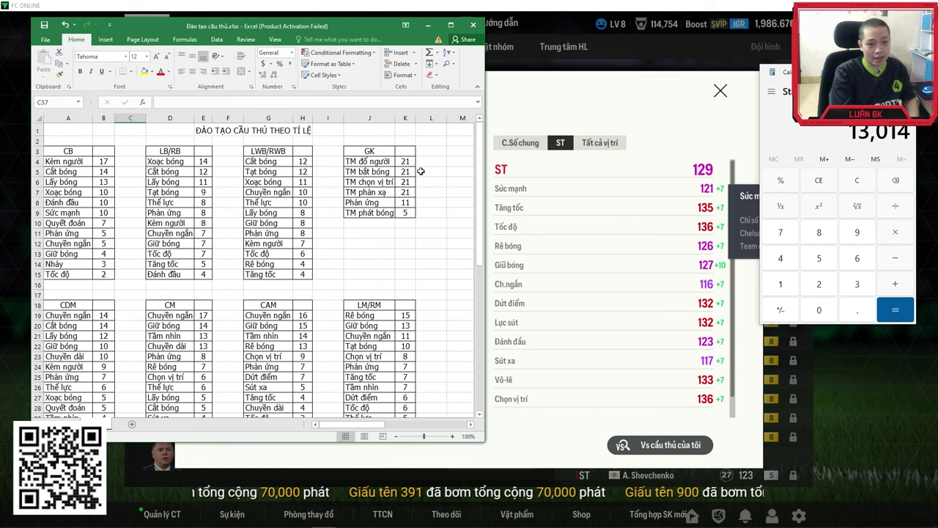
pyautogui.click(692, 170)
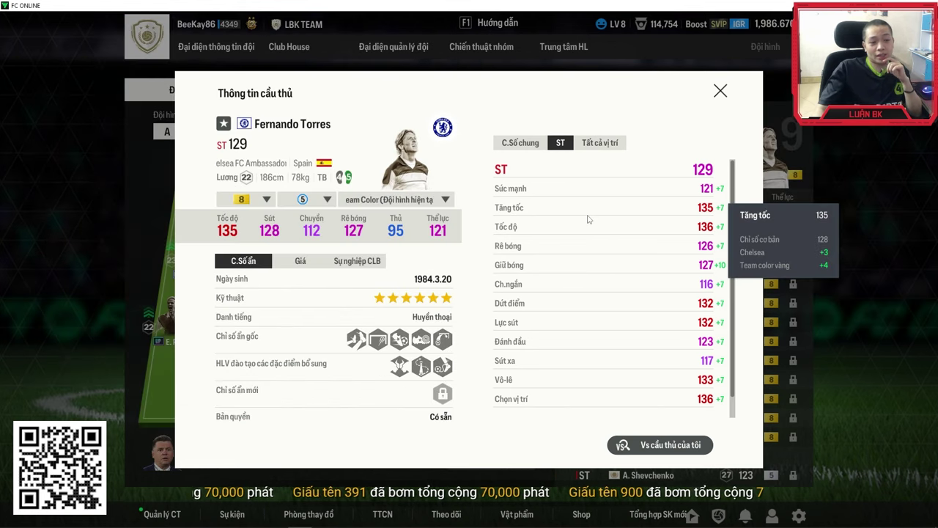
pyautogui.click(720, 90)
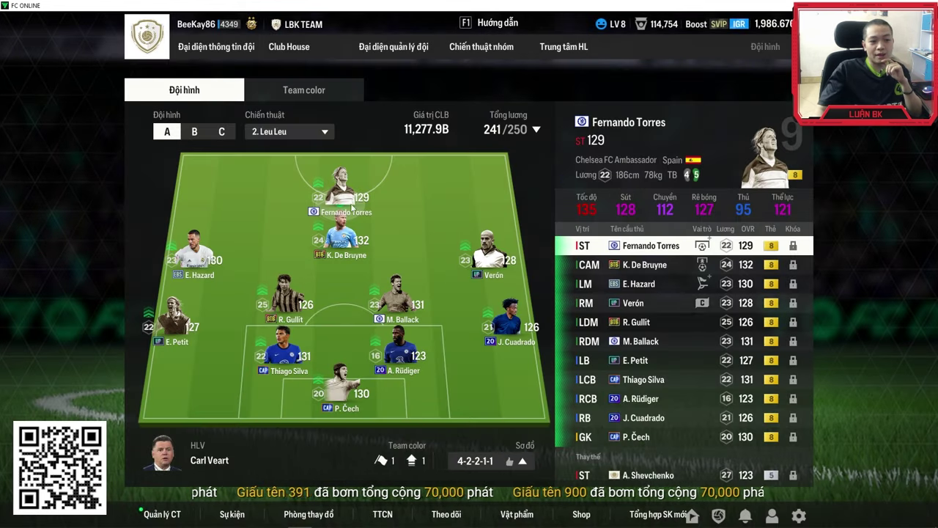
pyautogui.click(767, 247)
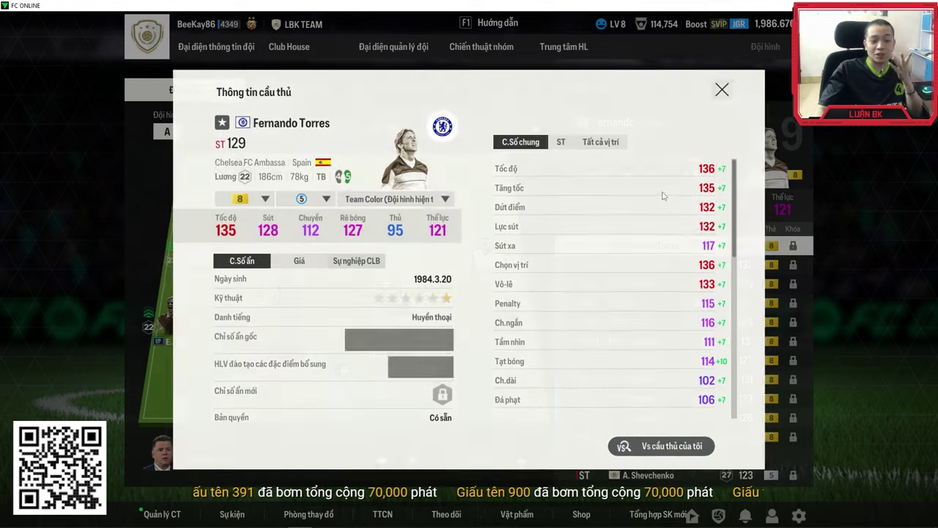
pyautogui.press('Escape')
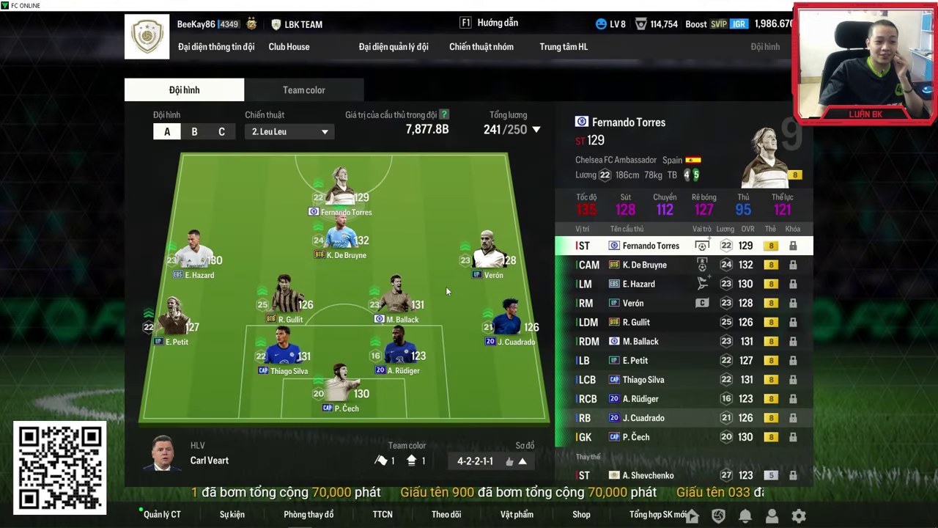
# - Check the weight tables in Excel, return to FC Online and view the Club House missions and tactical training pages
pyautogui.click(316, 519)
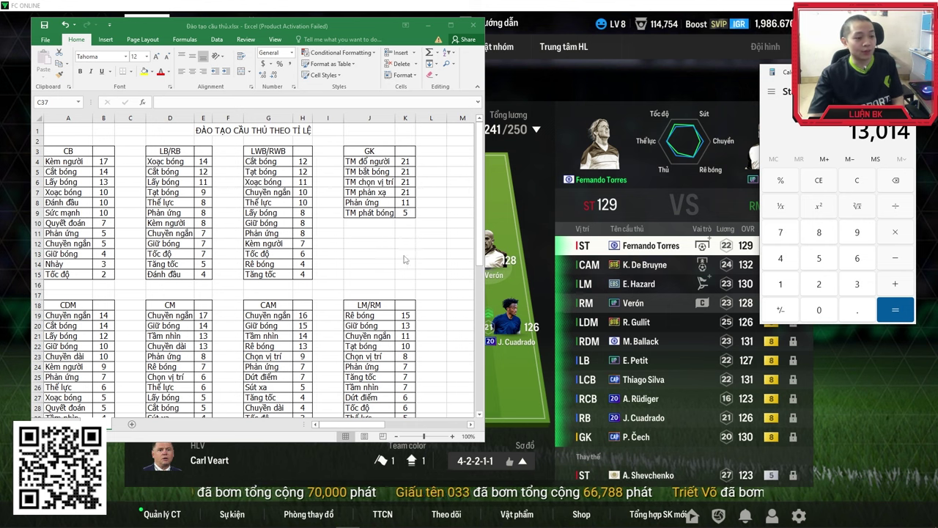
pyautogui.hotkey('alt', 'Tab')
pyautogui.moveTo(289, 47)
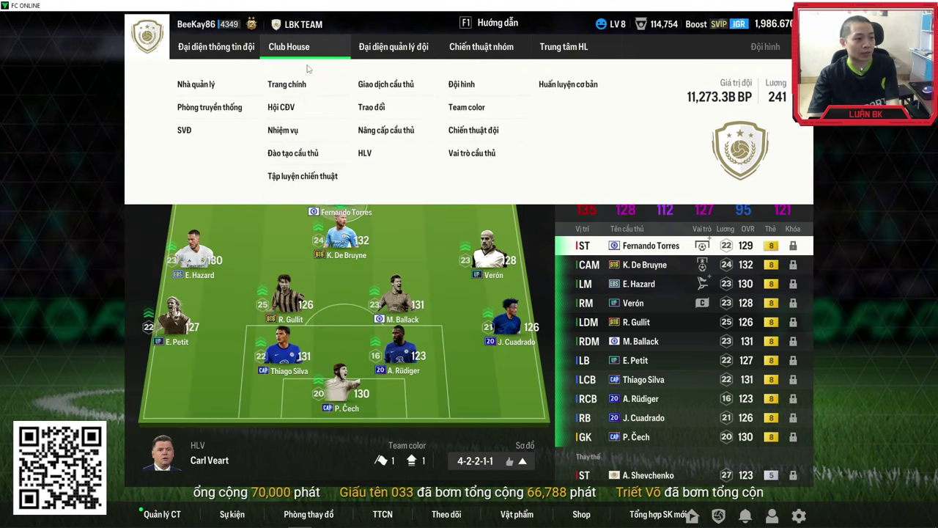
pyautogui.click(297, 132)
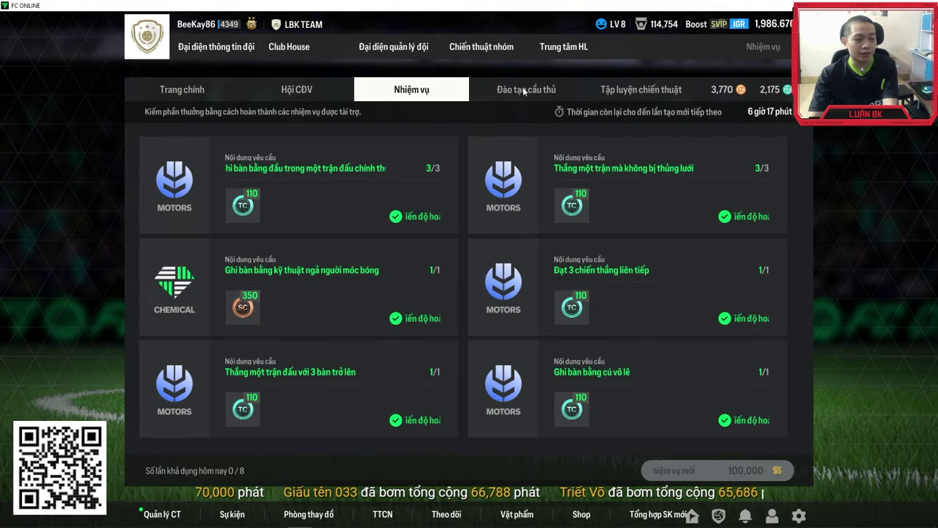
pyautogui.click(641, 89)
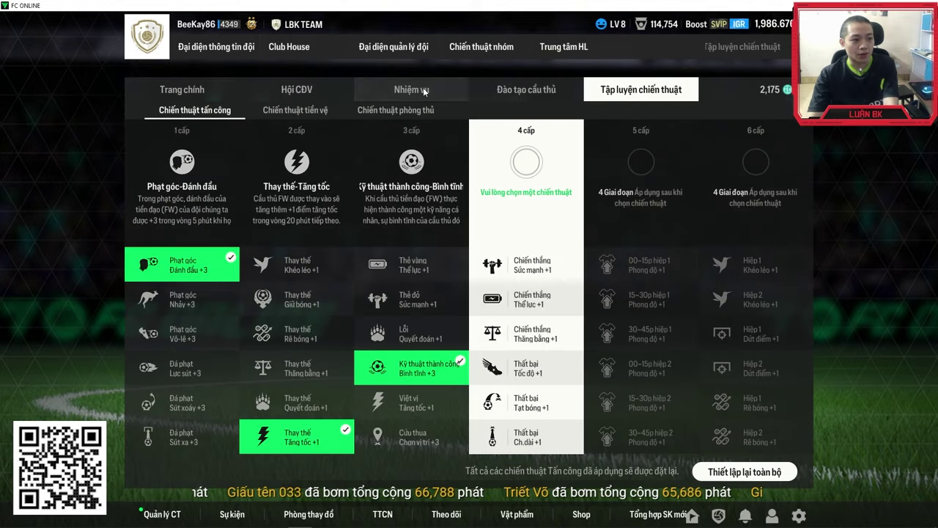
# - Compare the Club House missions and their TC and SC rewards with the attacking tactics training, and look through the mission list
pyautogui.click(428, 93)
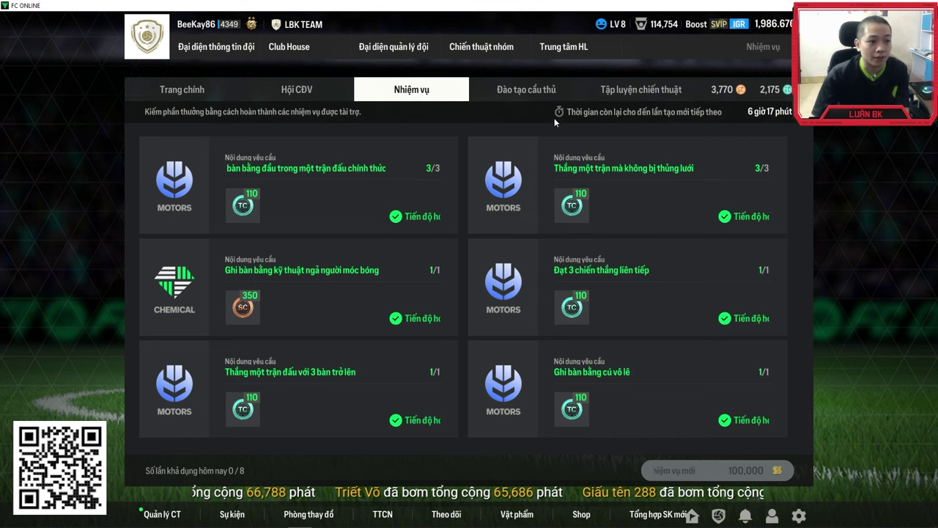
pyautogui.click(538, 89)
pyautogui.click(614, 90)
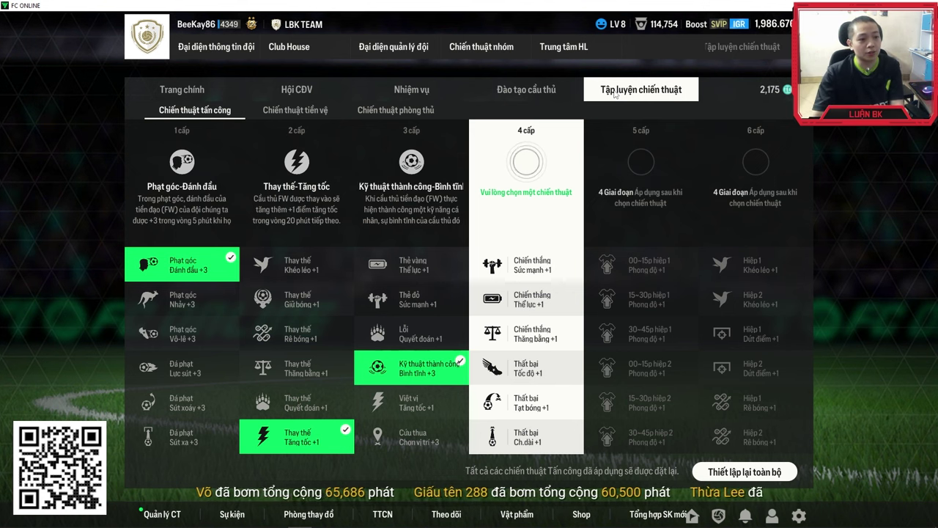
pyautogui.click(431, 89)
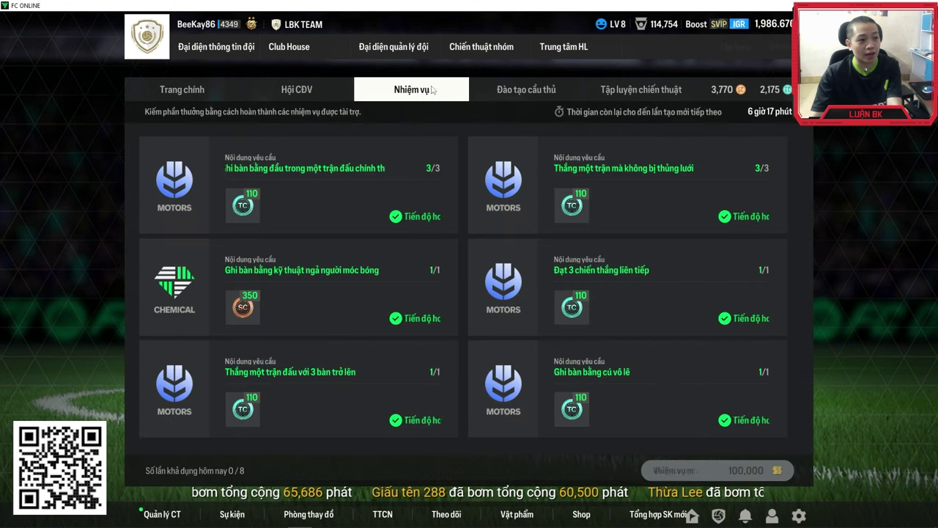
pyautogui.click(645, 92)
pyautogui.click(436, 96)
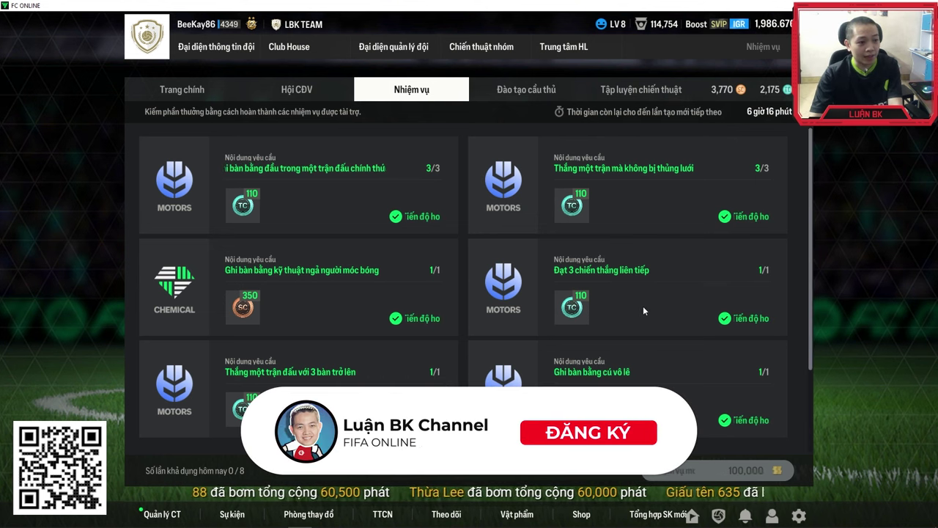
pyautogui.scroll(-1, 646, 181)
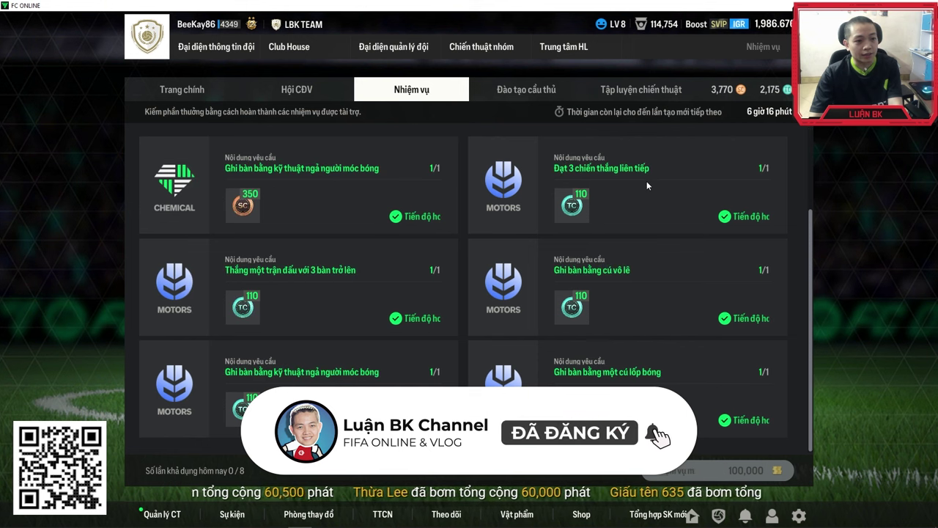
pyautogui.scroll(1, 634, 228)
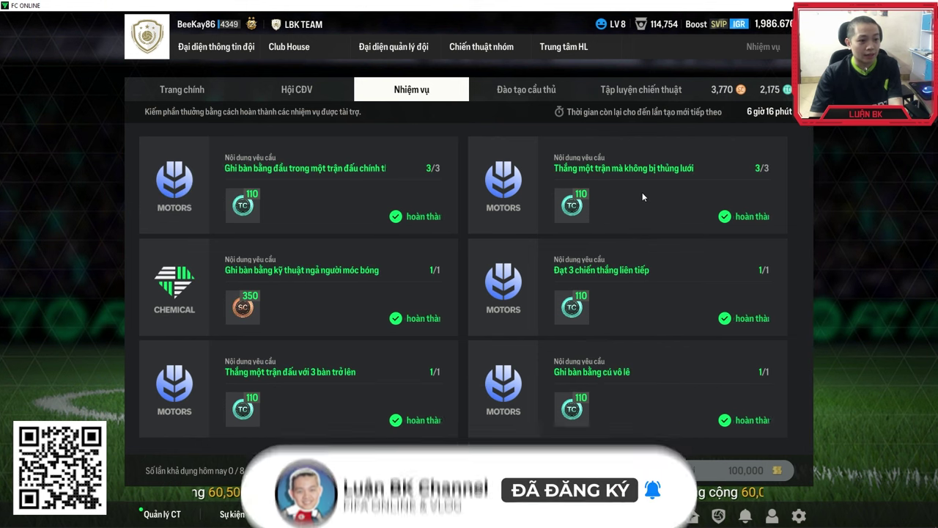